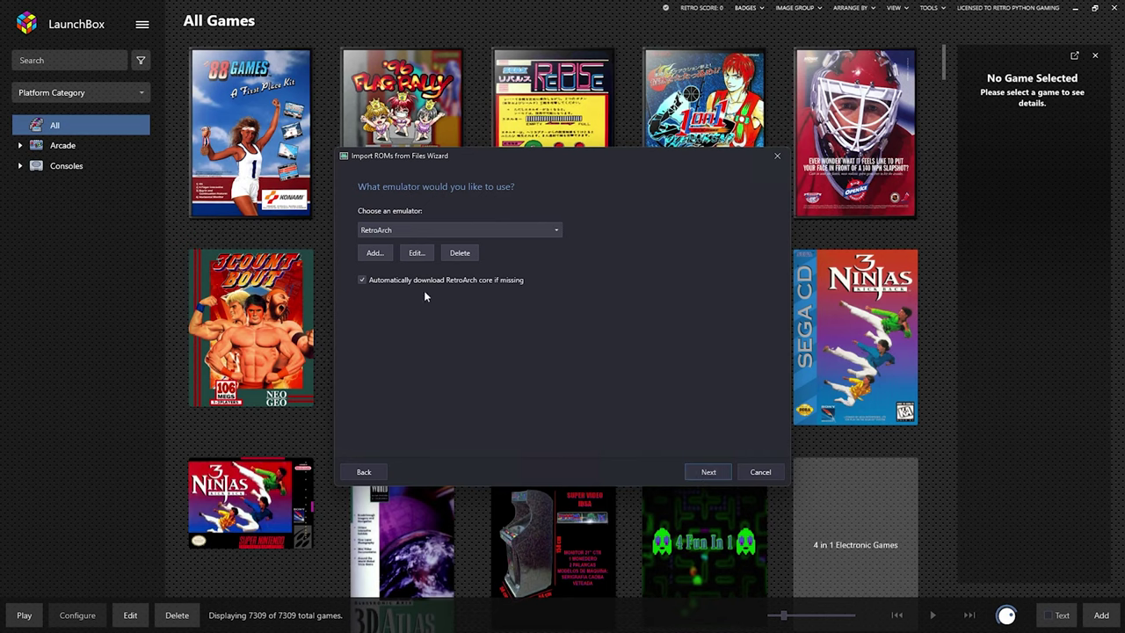
Finish the Sega 32X ROM import with RetroArch, using the files in their current location and keeping the default metadata, media and bezel download options.
click(698, 475)
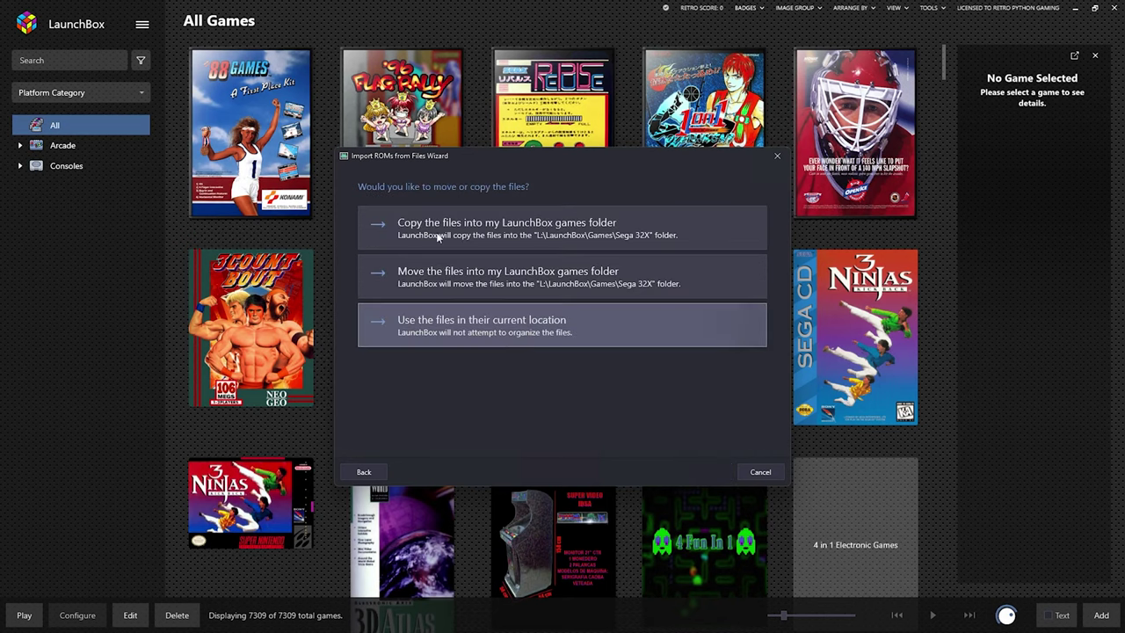
click(448, 335)
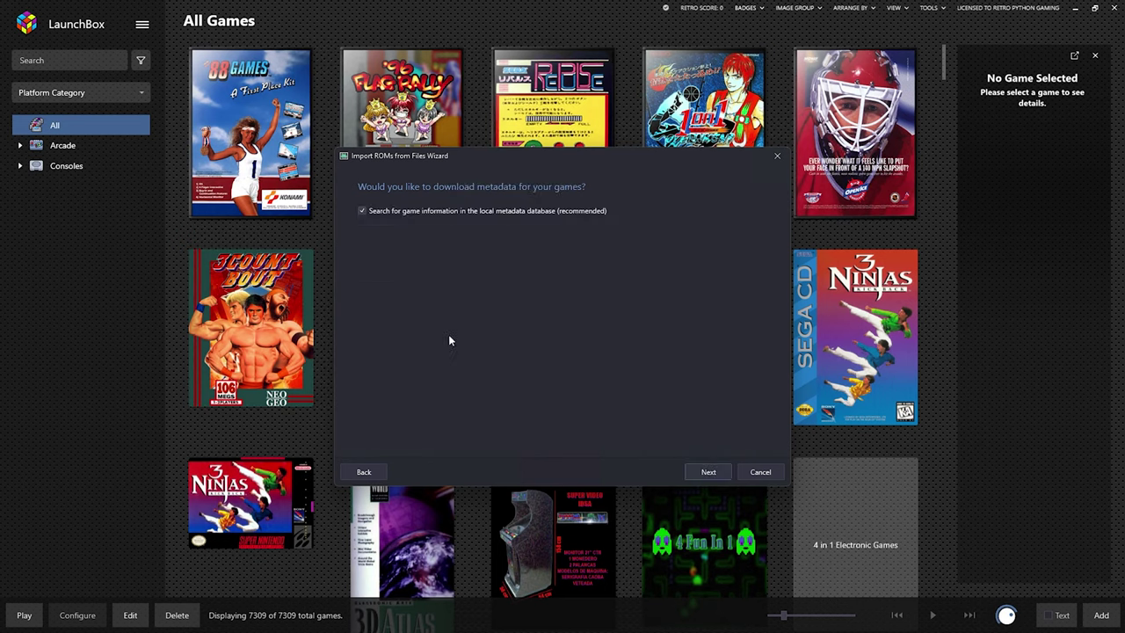
click(707, 473)
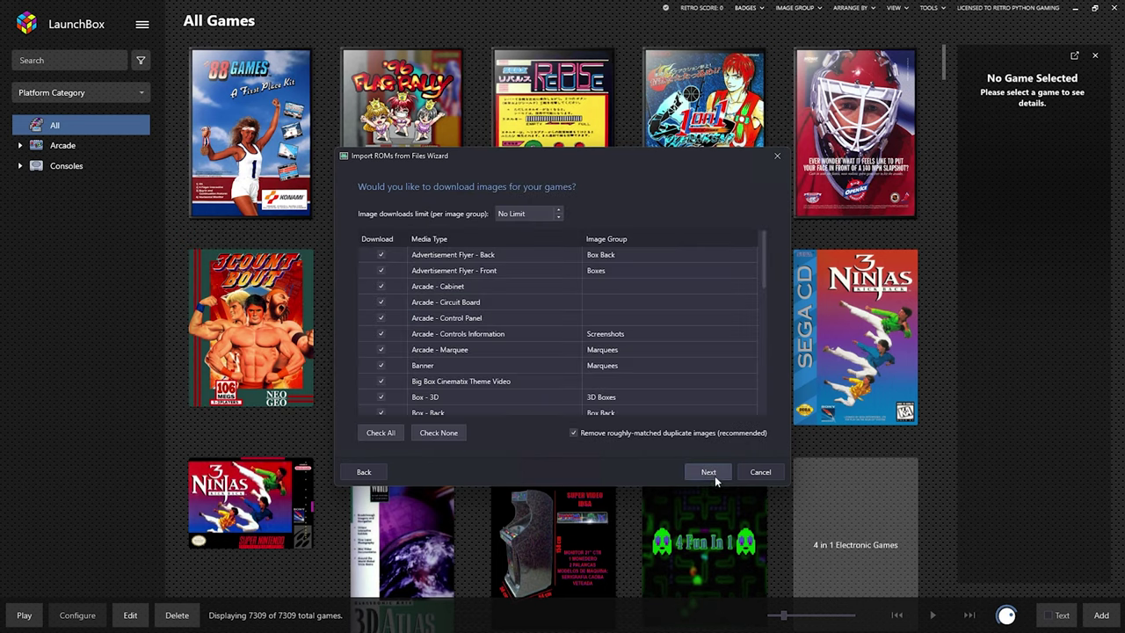
click(708, 473)
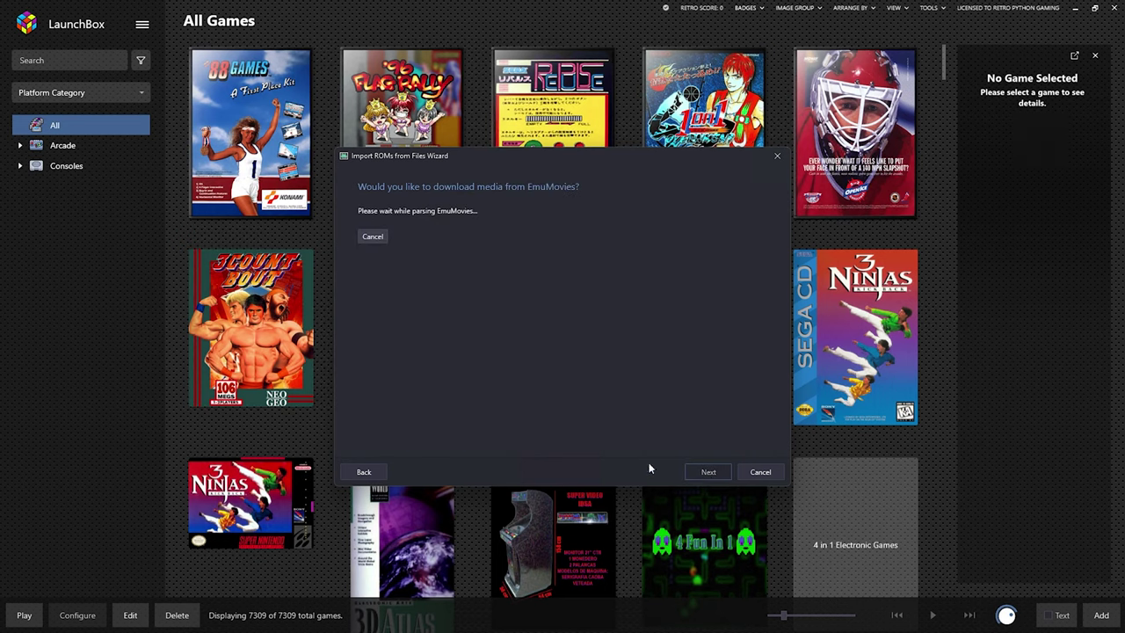
click(699, 475)
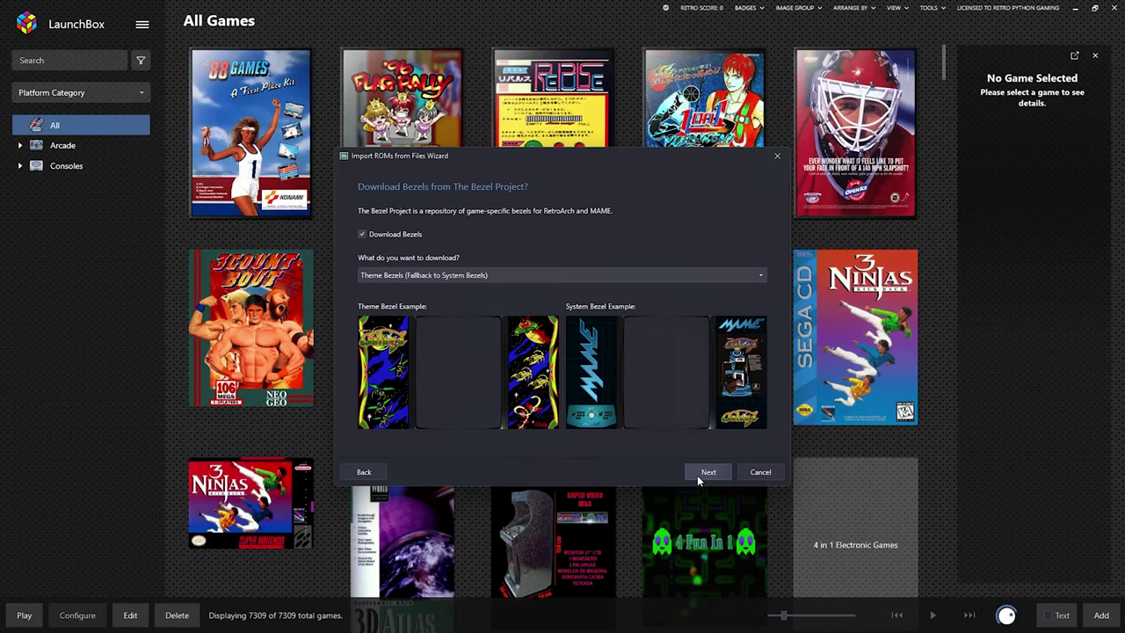
click(703, 472)
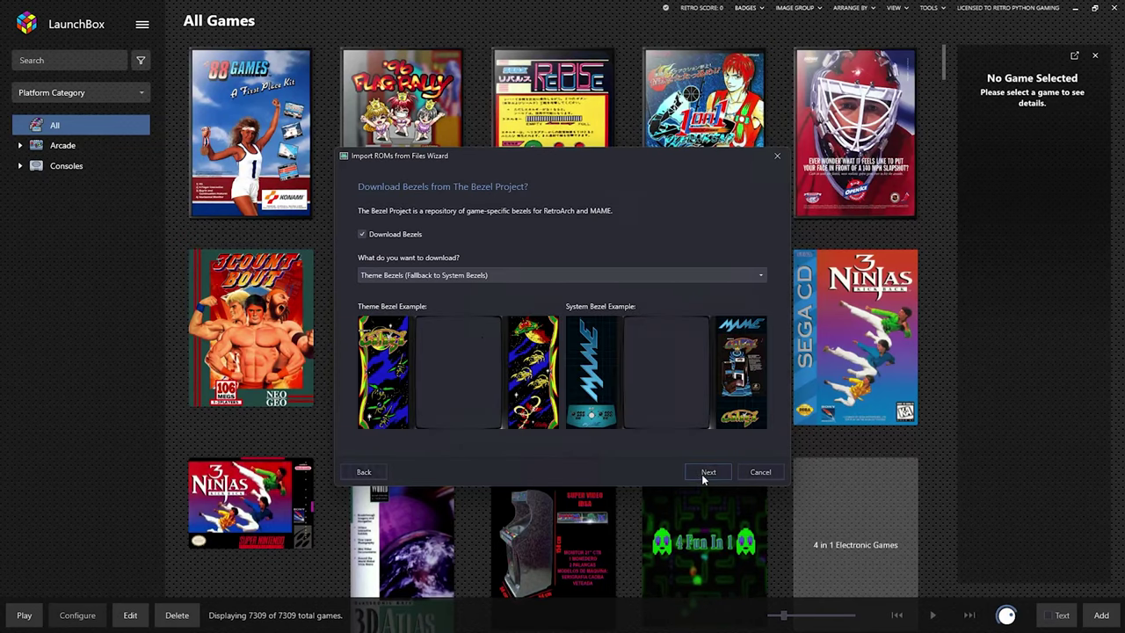
click(708, 474)
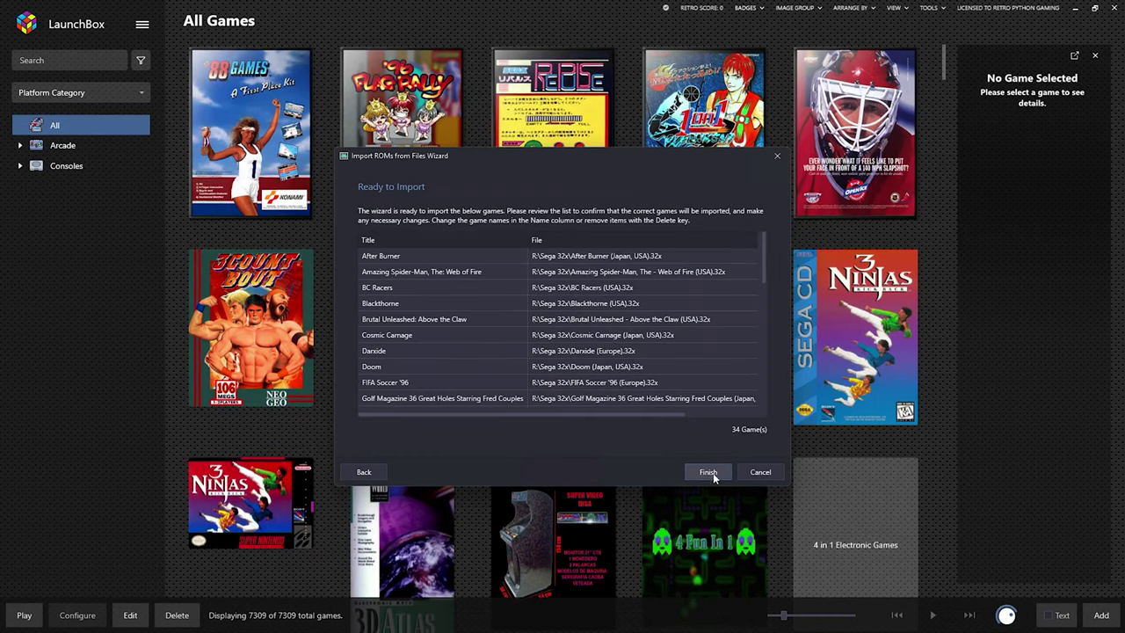
click(708, 472)
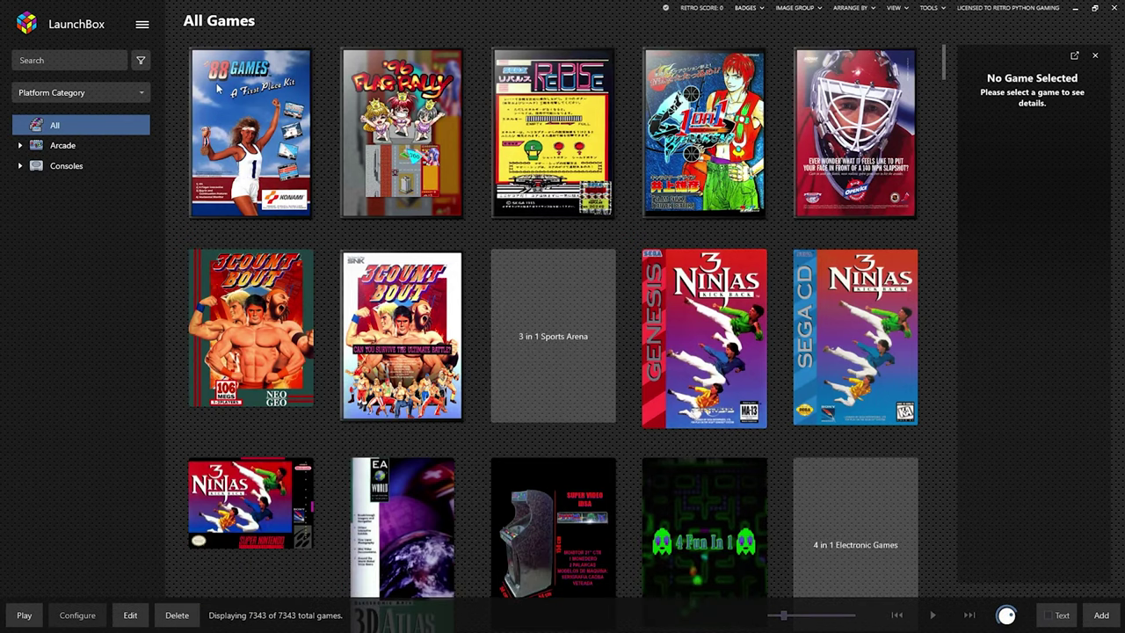
Expand the Consoles category and display the games of the Sega 32X platform.
click(63, 169)
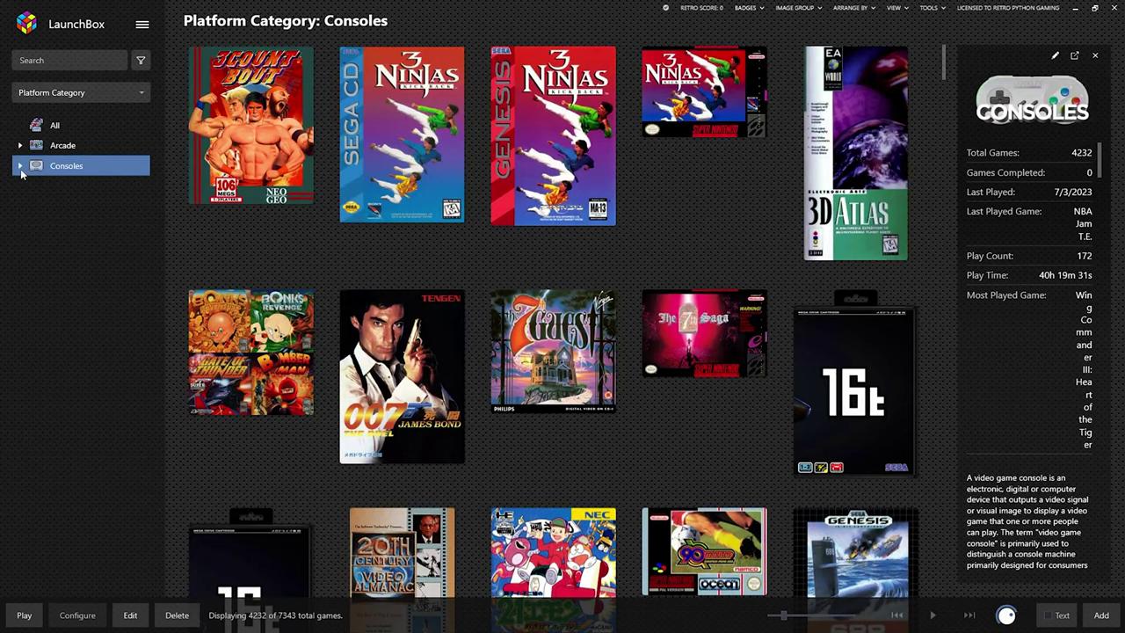
click(21, 167)
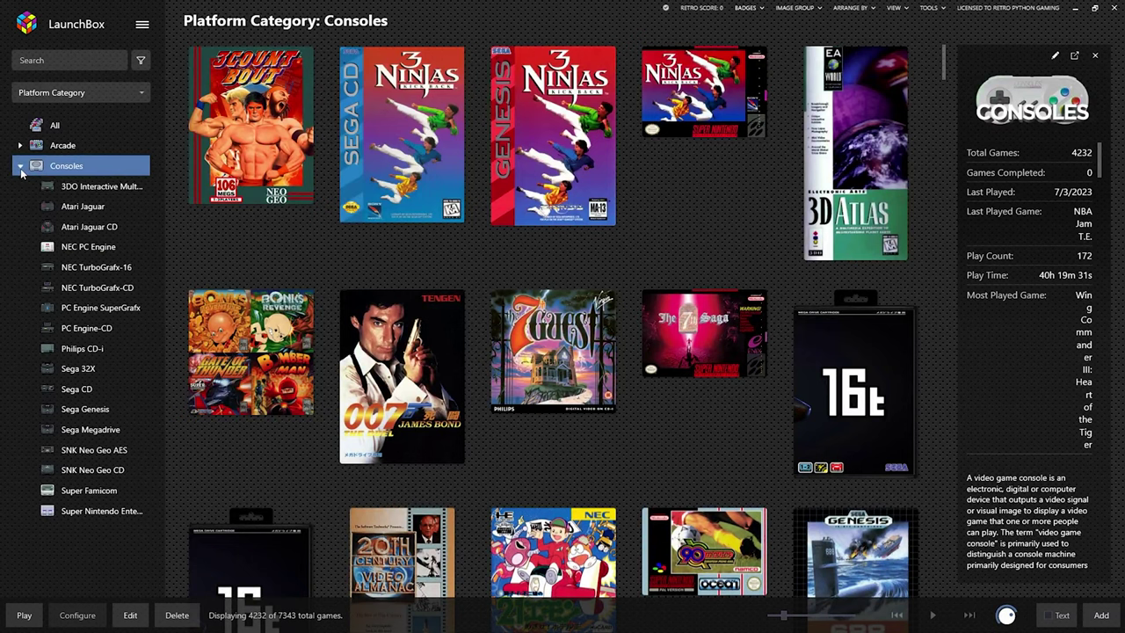
click(83, 386)
click(82, 370)
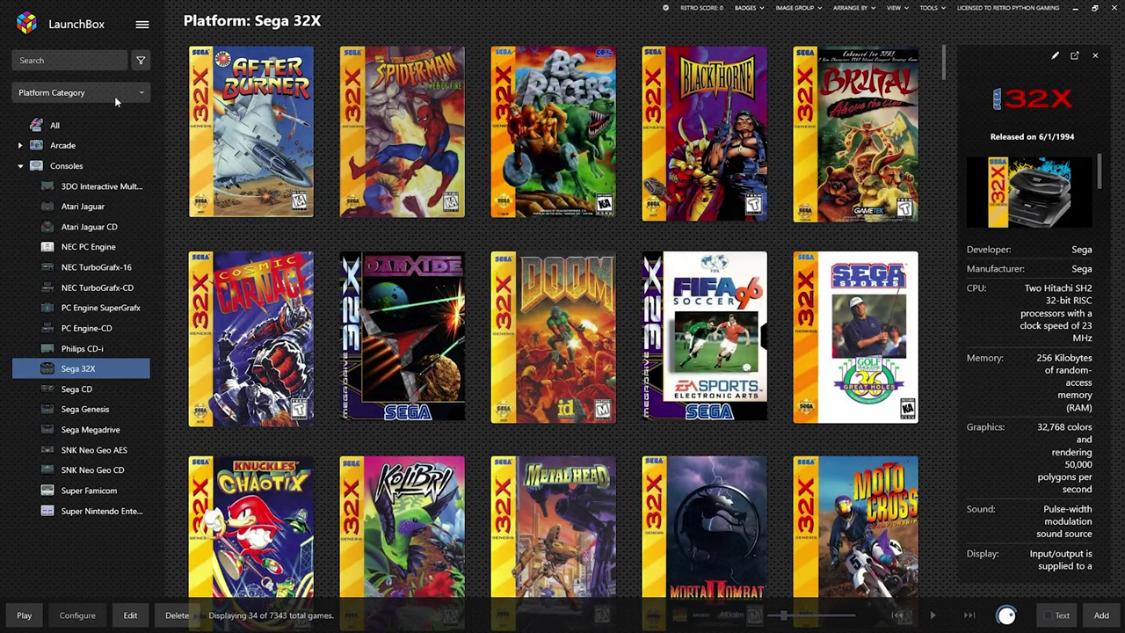
Start a new import of ROMs from files and proceed to the file selection stage.
click(142, 26)
click(142, 27)
click(139, 29)
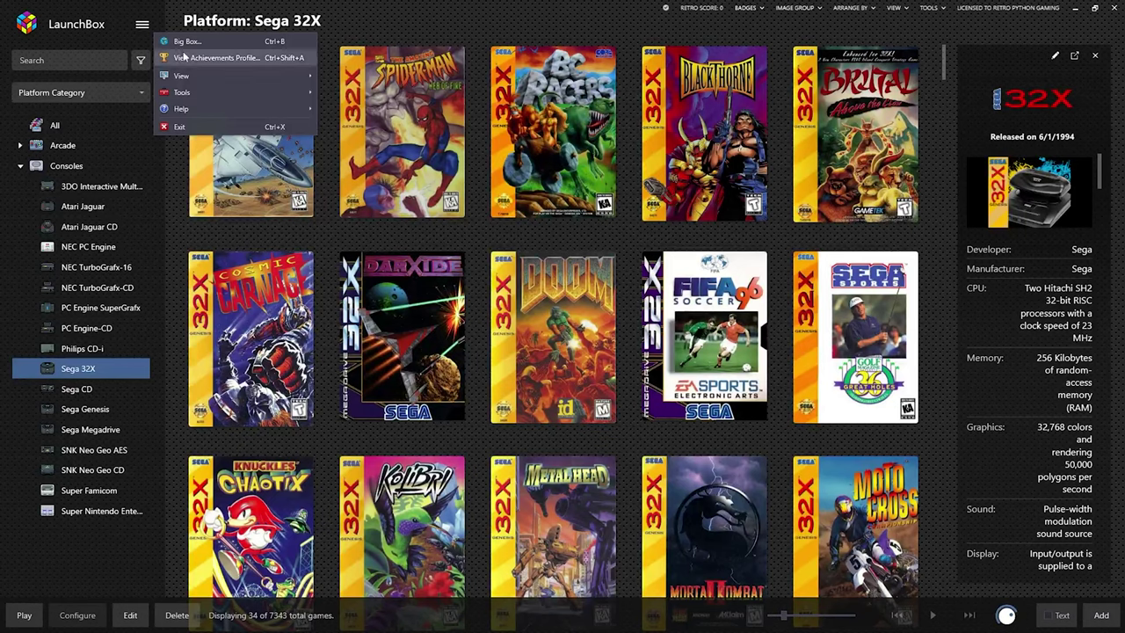
click(181, 93)
mouse_move(425, 102)
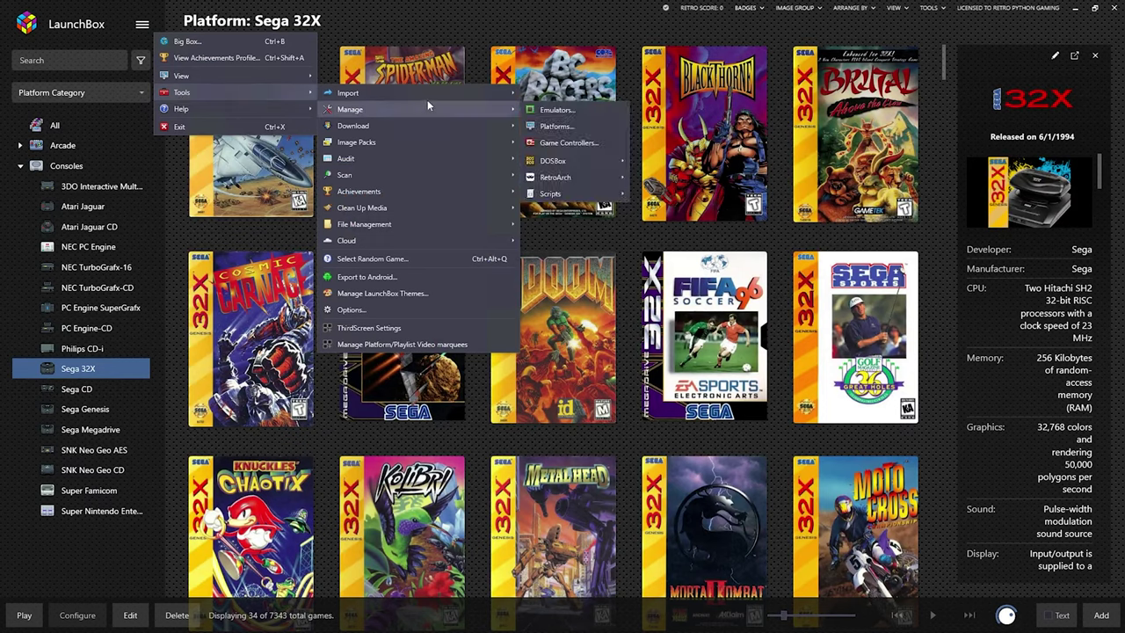
click(558, 94)
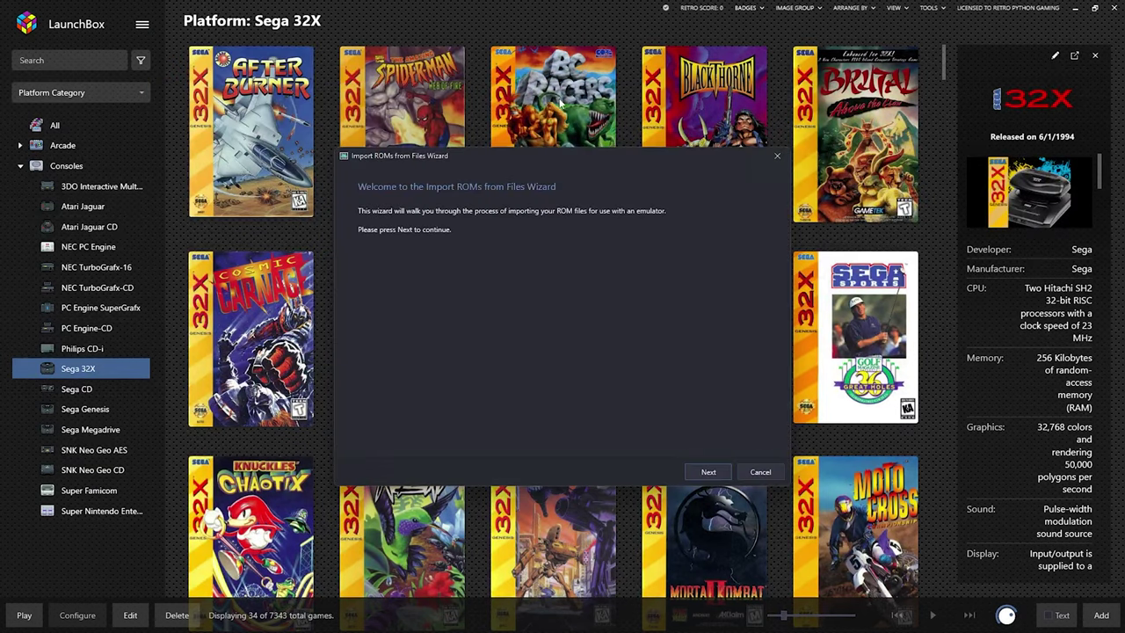
click(707, 470)
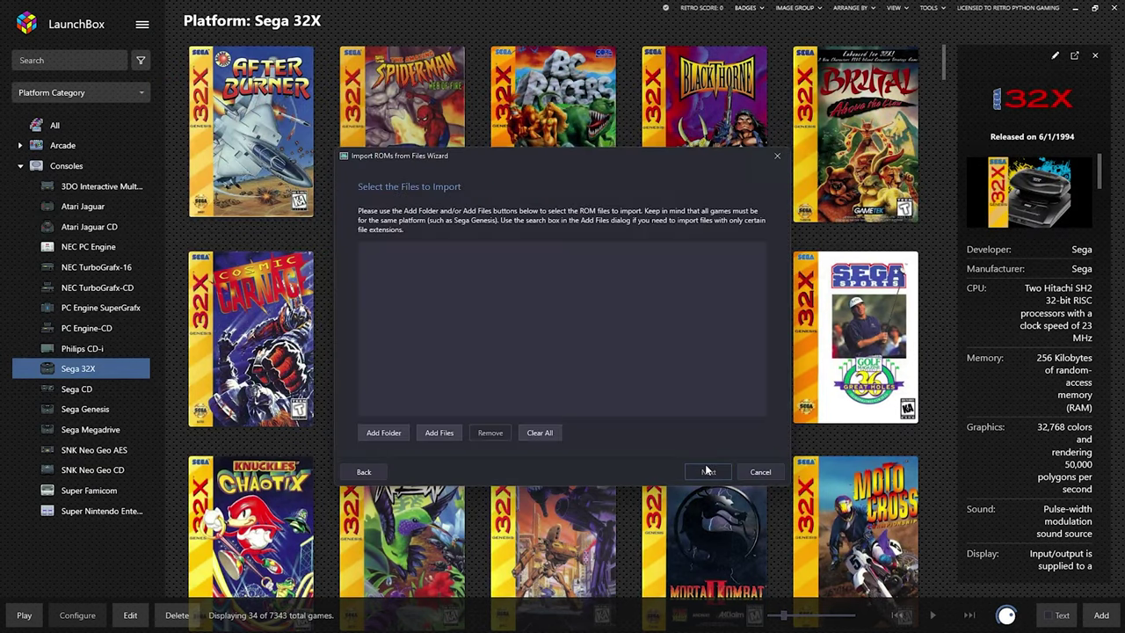
Add the Sega 32x CD folder from the roms (R:) network drive as the import source and continue to the platform choice.
click(385, 433)
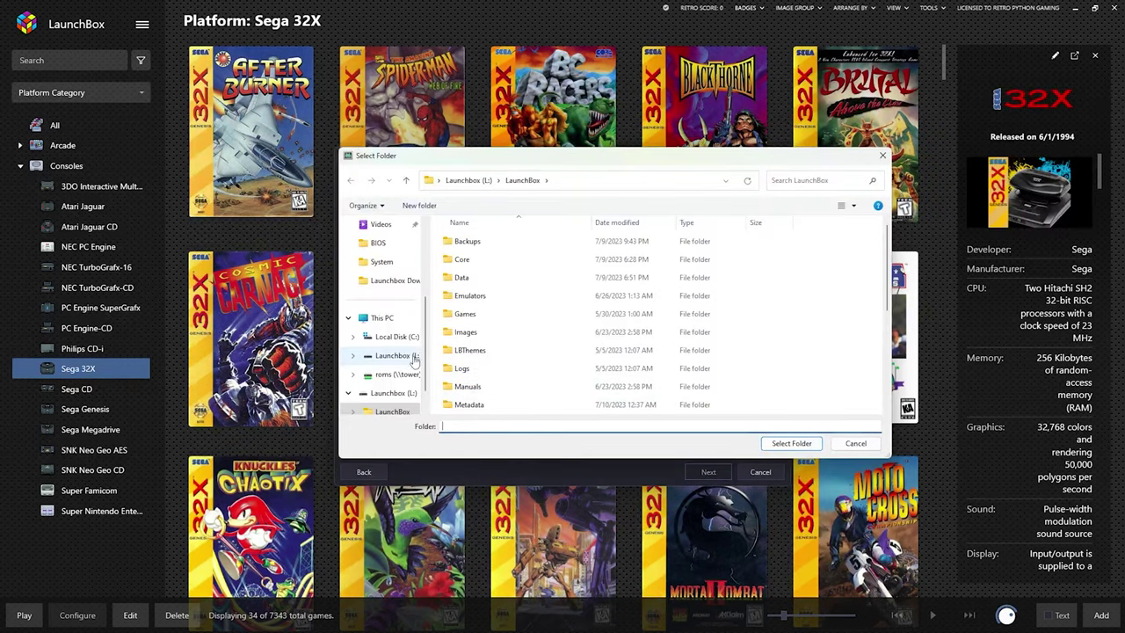
click(395, 373)
scroll(483, 350, down, 15)
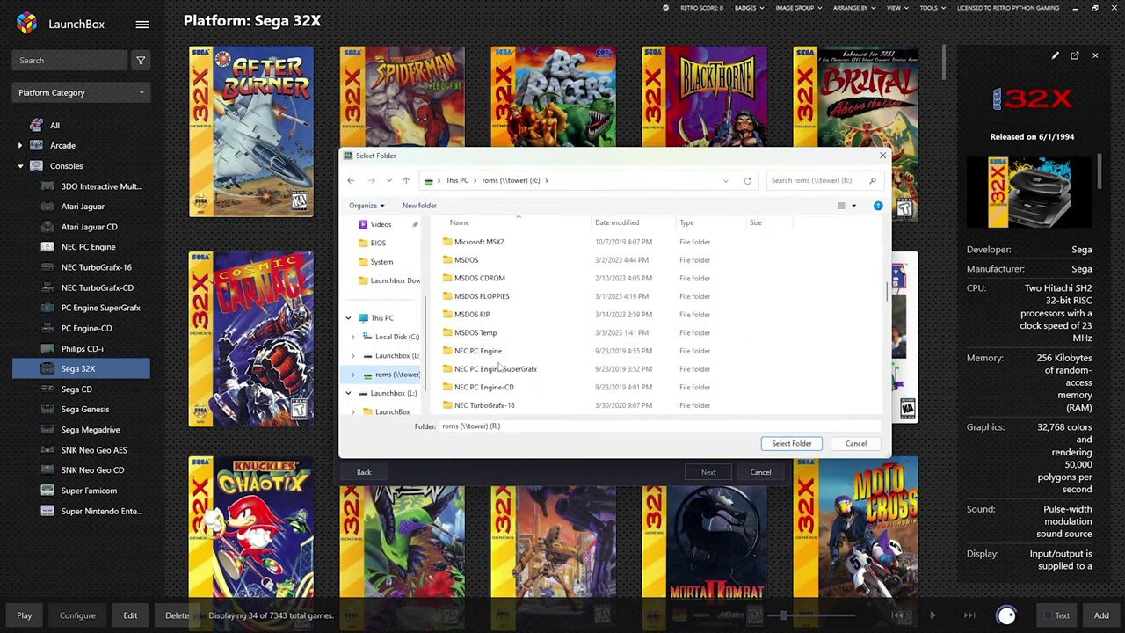
scroll(499, 373, down, 1)
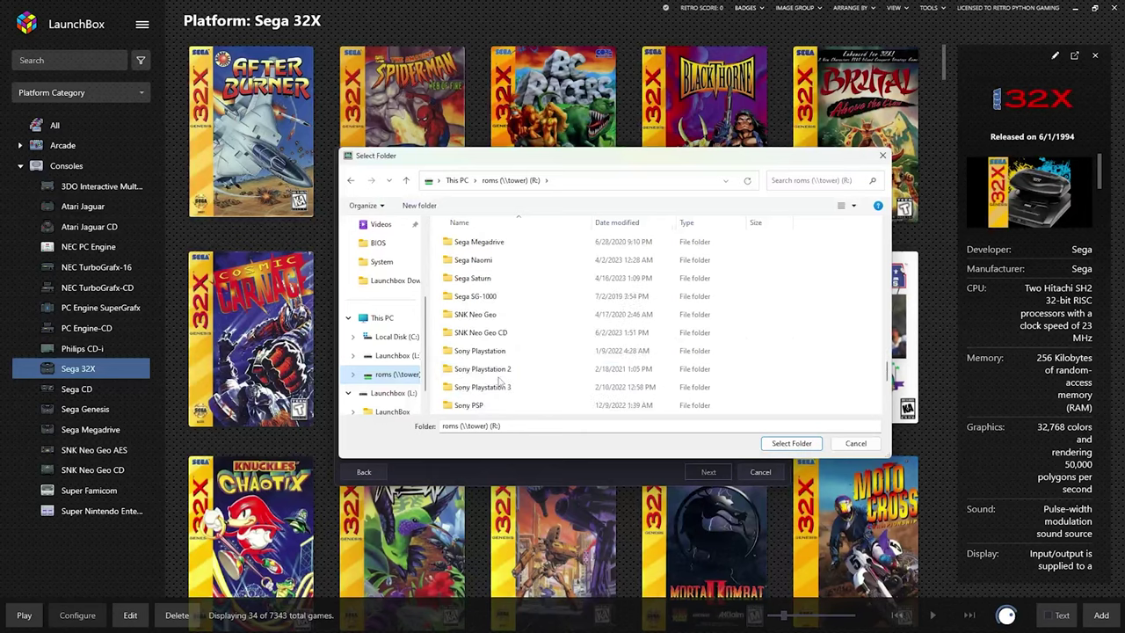
scroll(491, 308, up, 2)
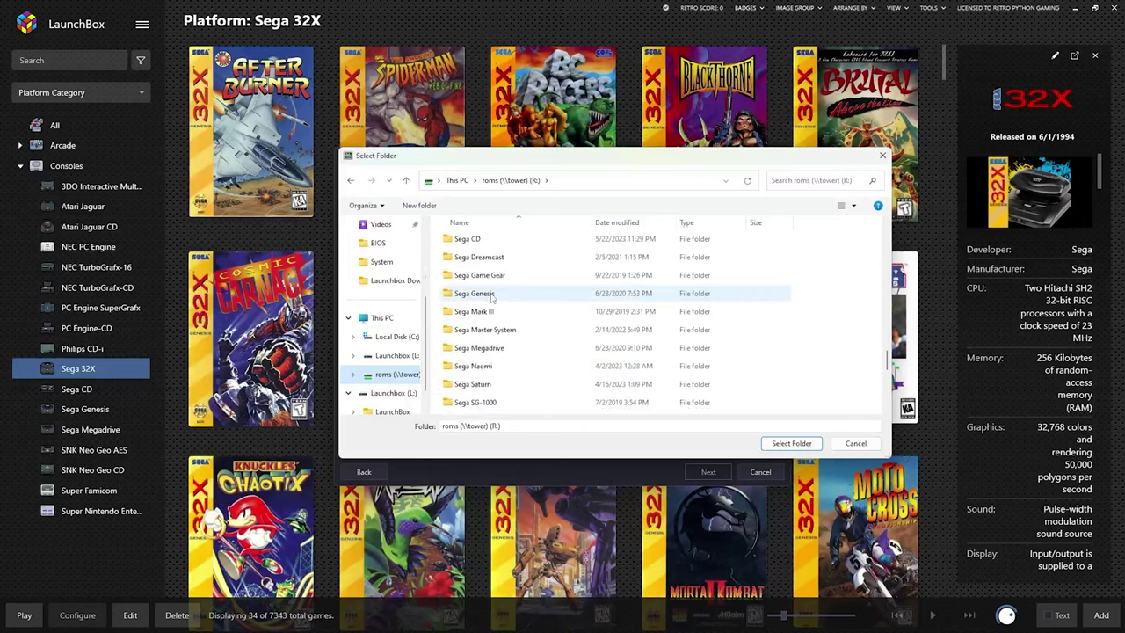
click(474, 275)
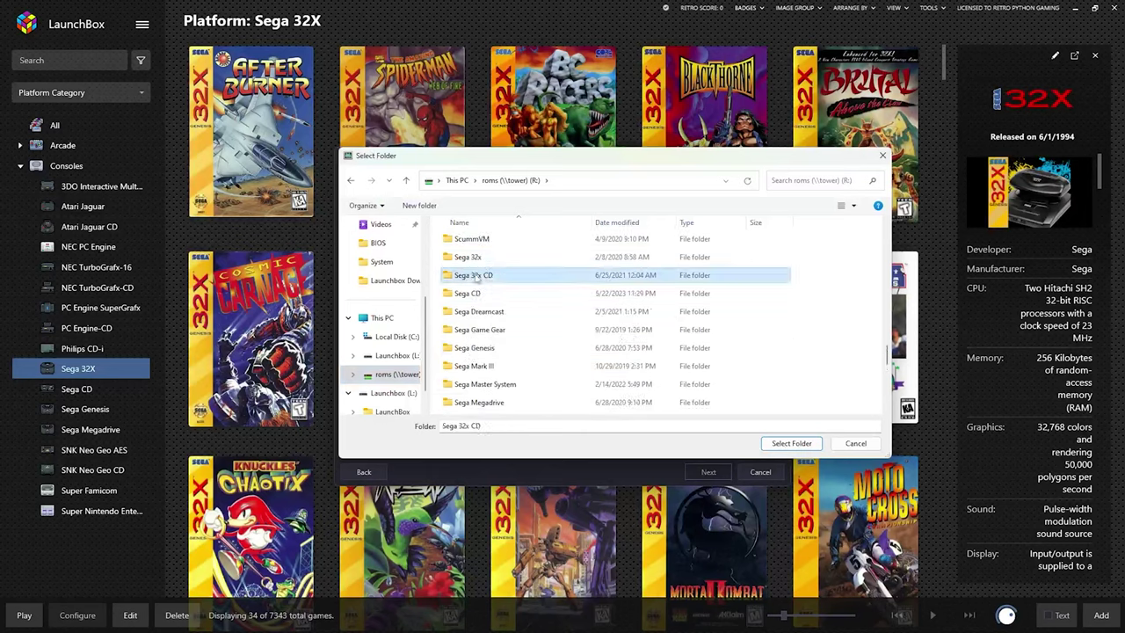
click(791, 442)
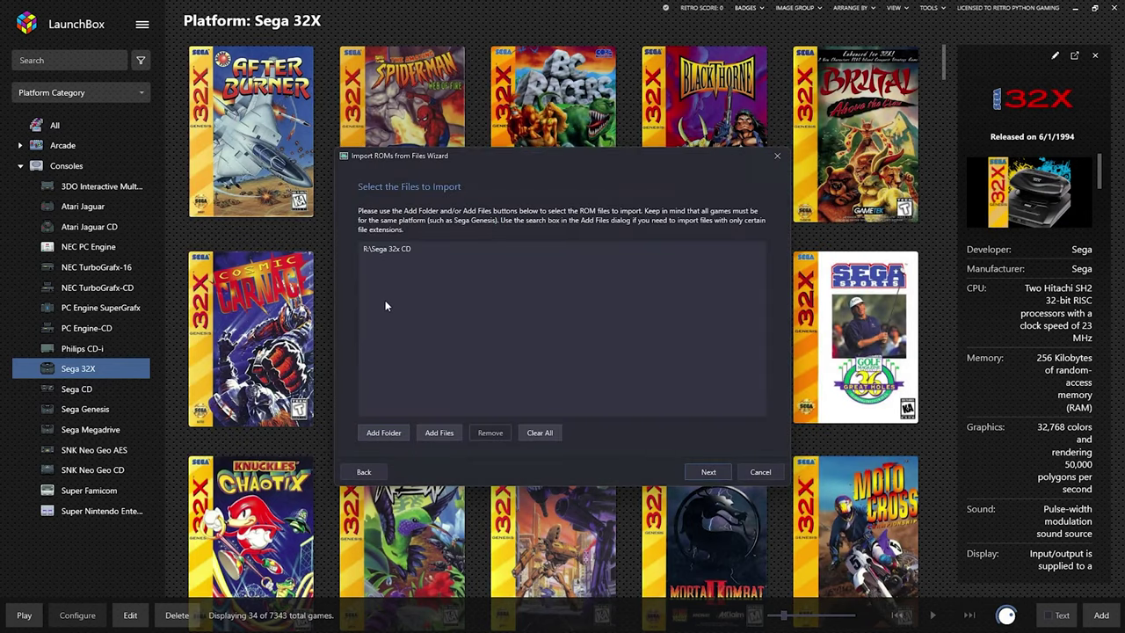
click(708, 472)
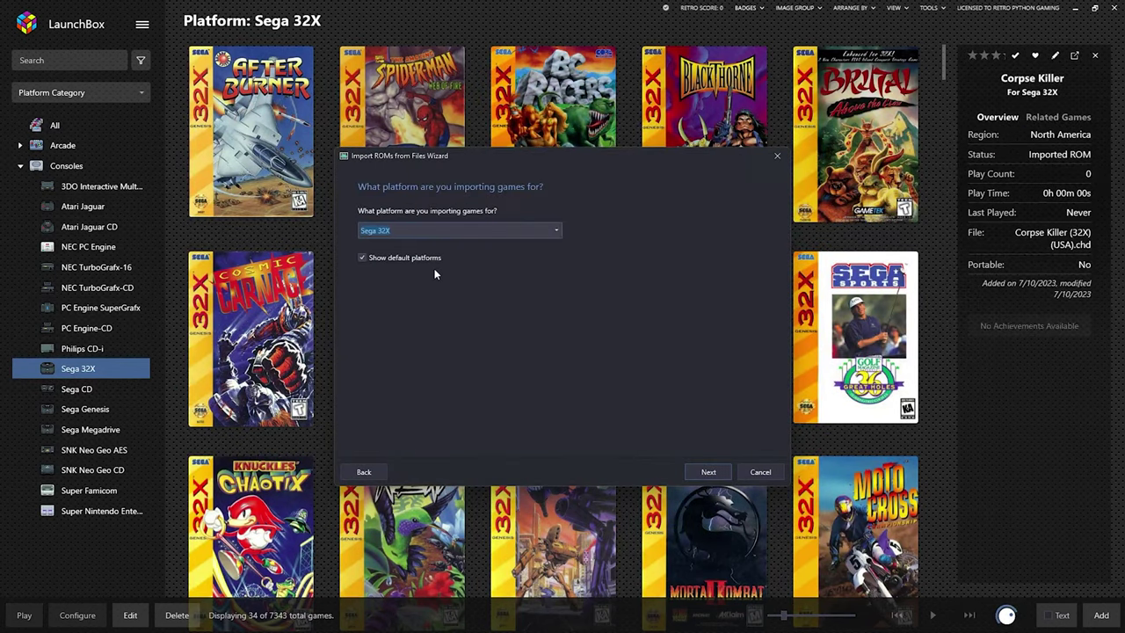
Set the platform for the imported games to Sega CD 32X and continue to the emulator choice.
click(389, 231)
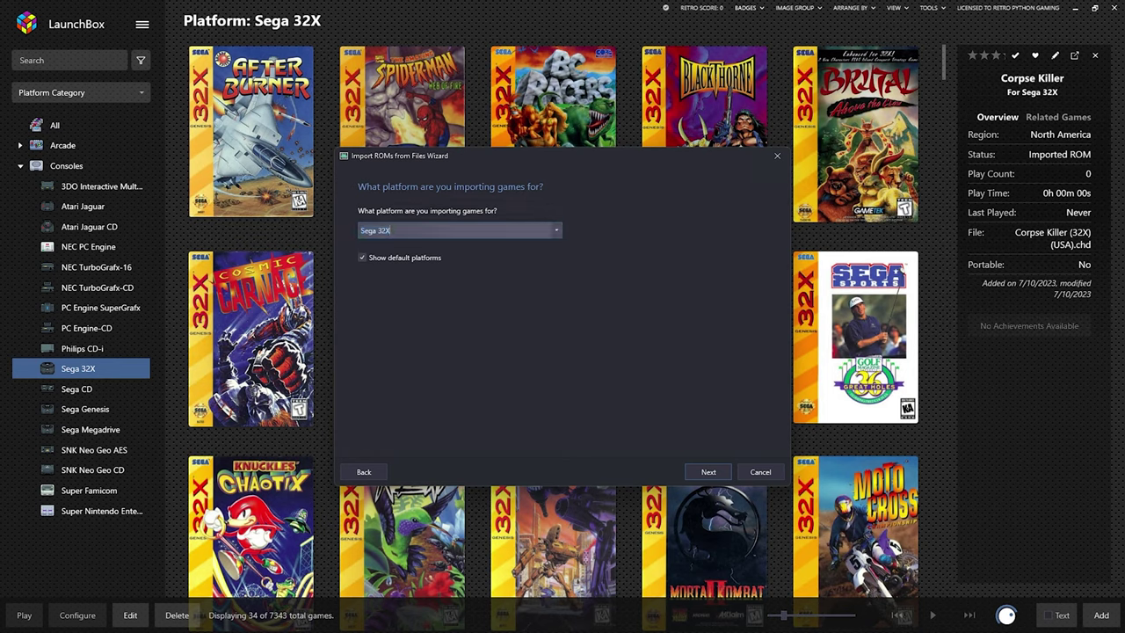
click(554, 231)
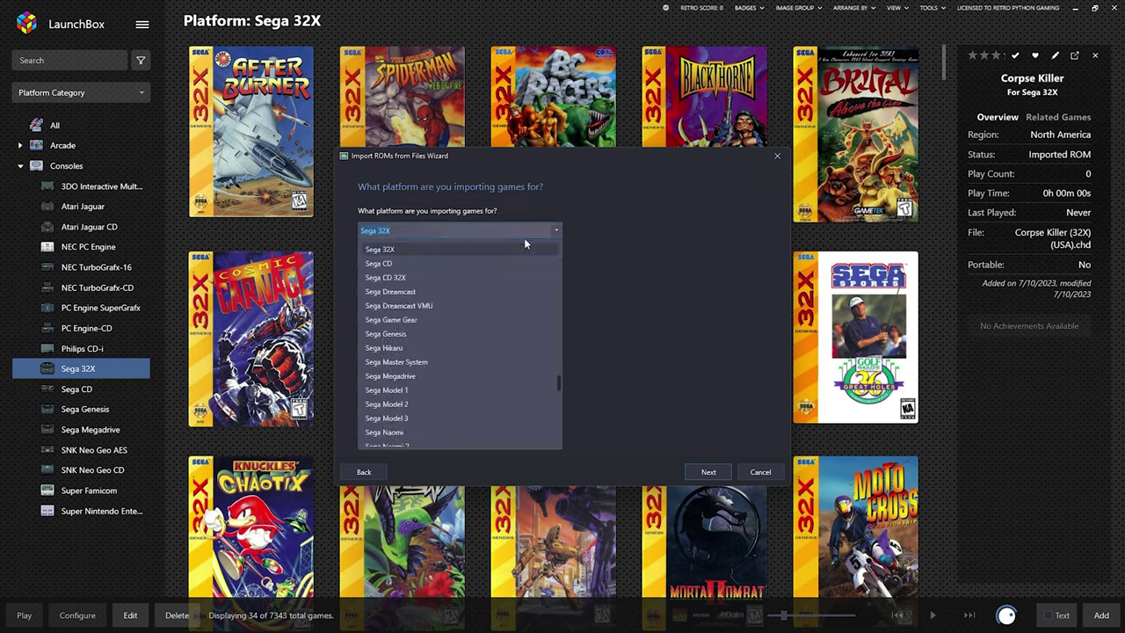
click(400, 277)
click(707, 472)
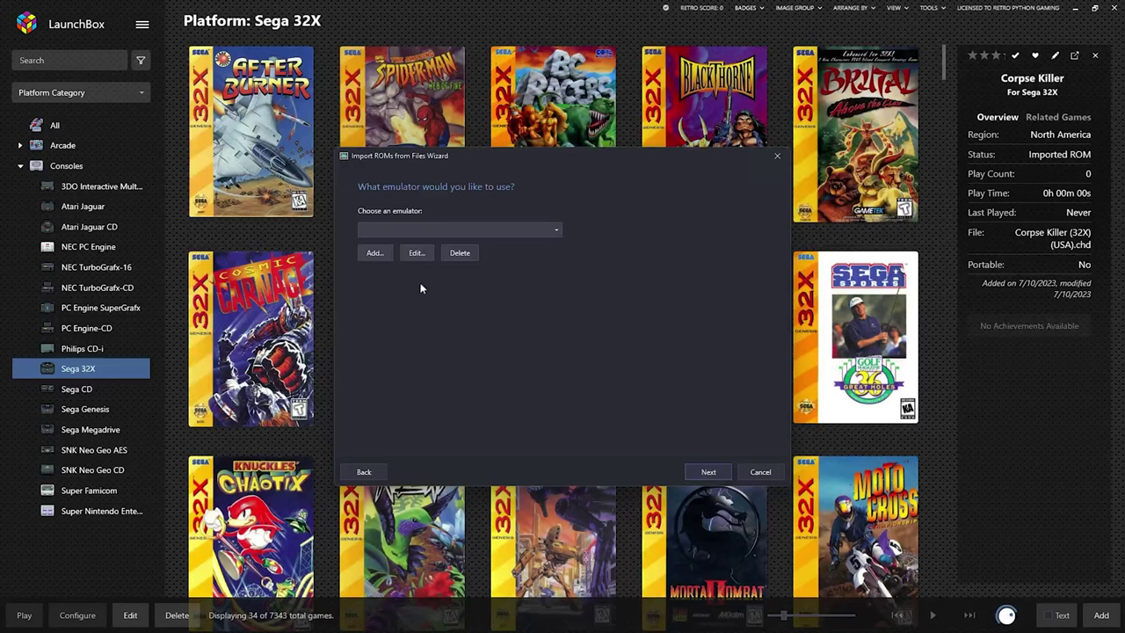
Choose RetroArch as the emulator with the picodrive_libretro core for the Sega CD 32X games.
click(546, 232)
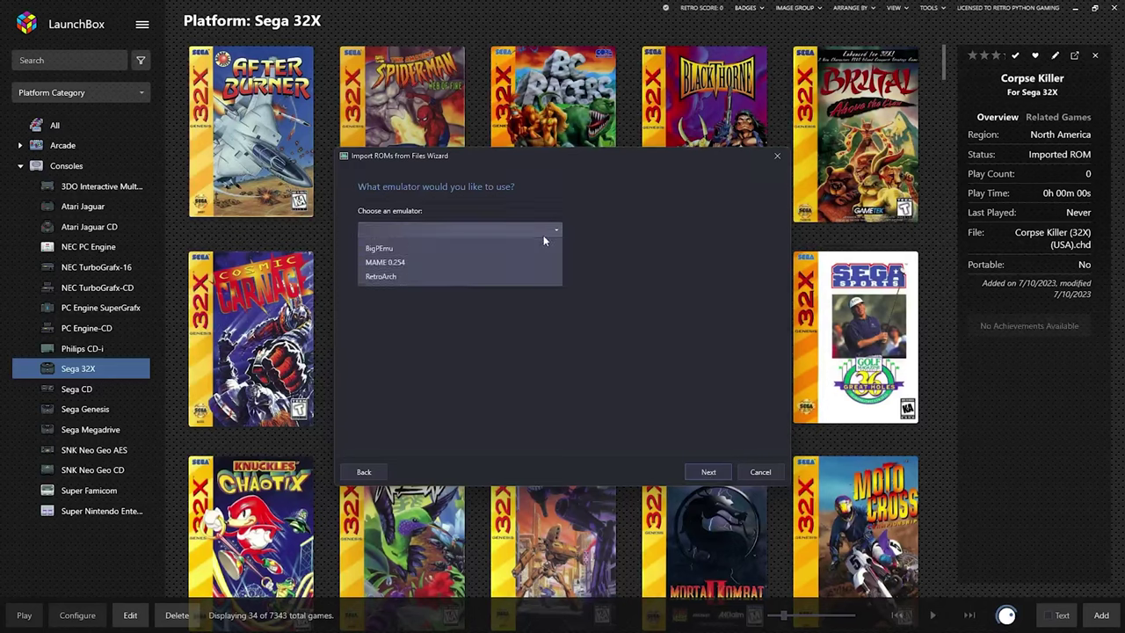
click(405, 279)
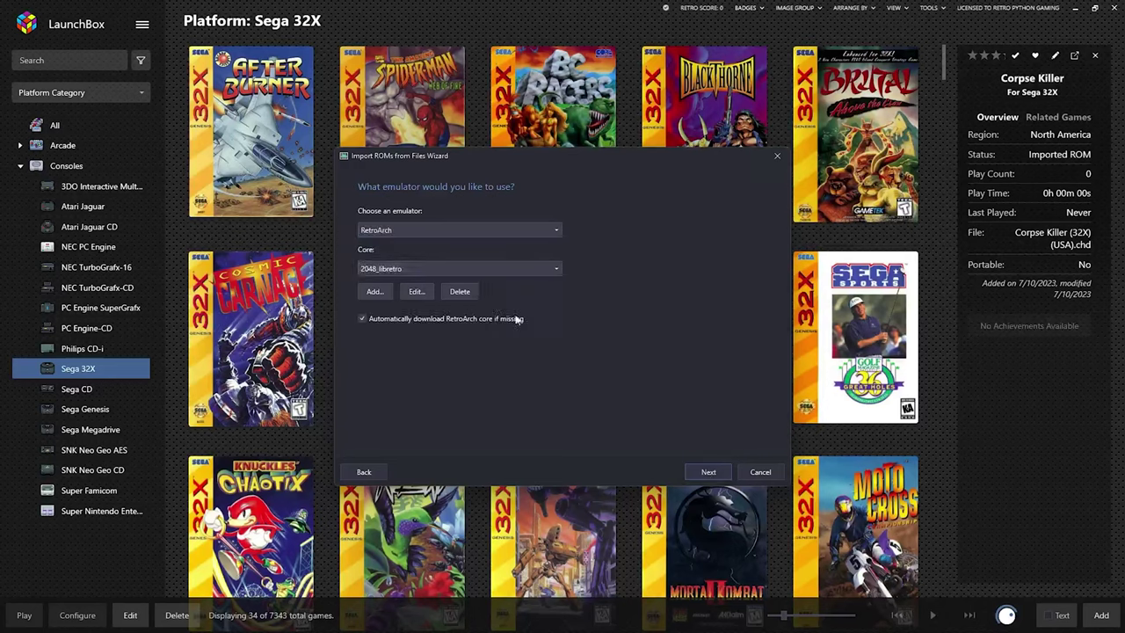
click(555, 268)
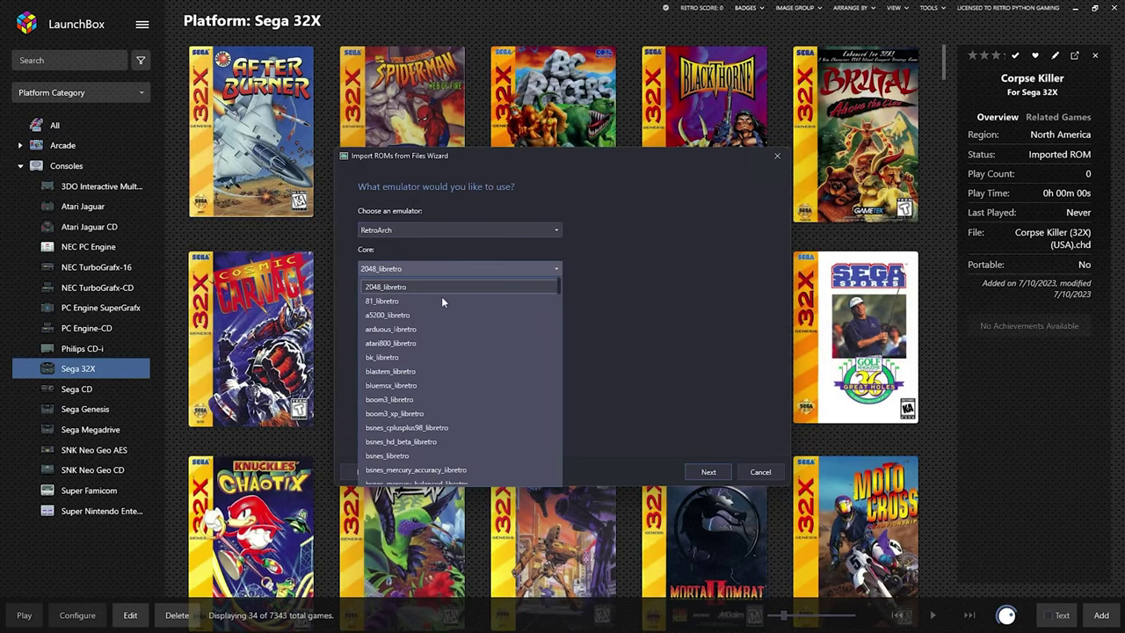
scroll(418, 313, down, 20)
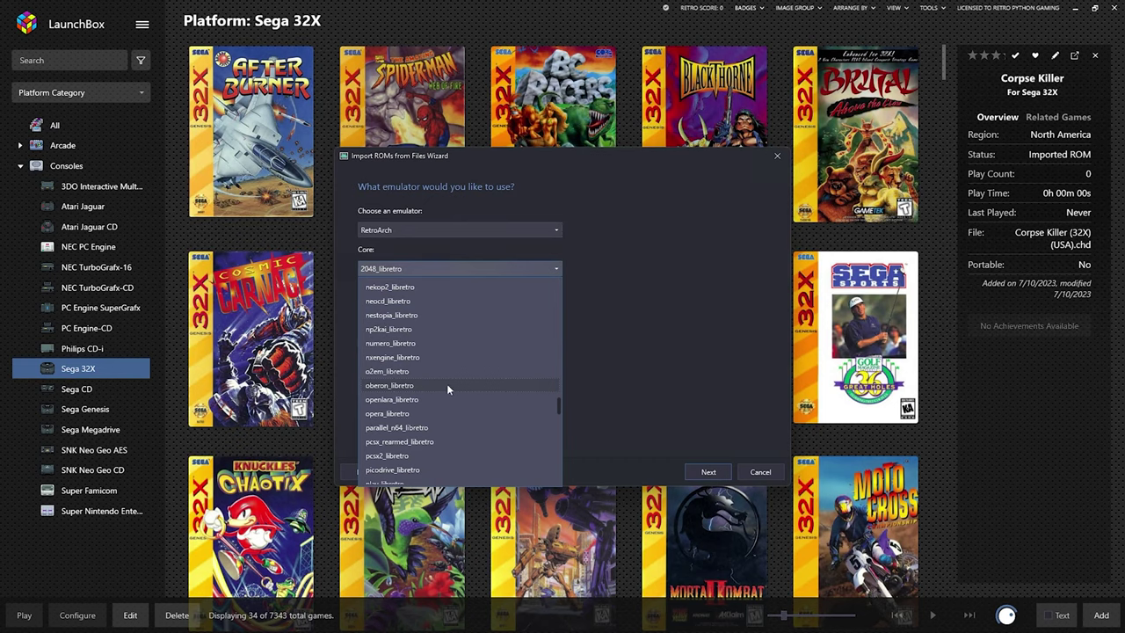
click(404, 470)
click(708, 472)
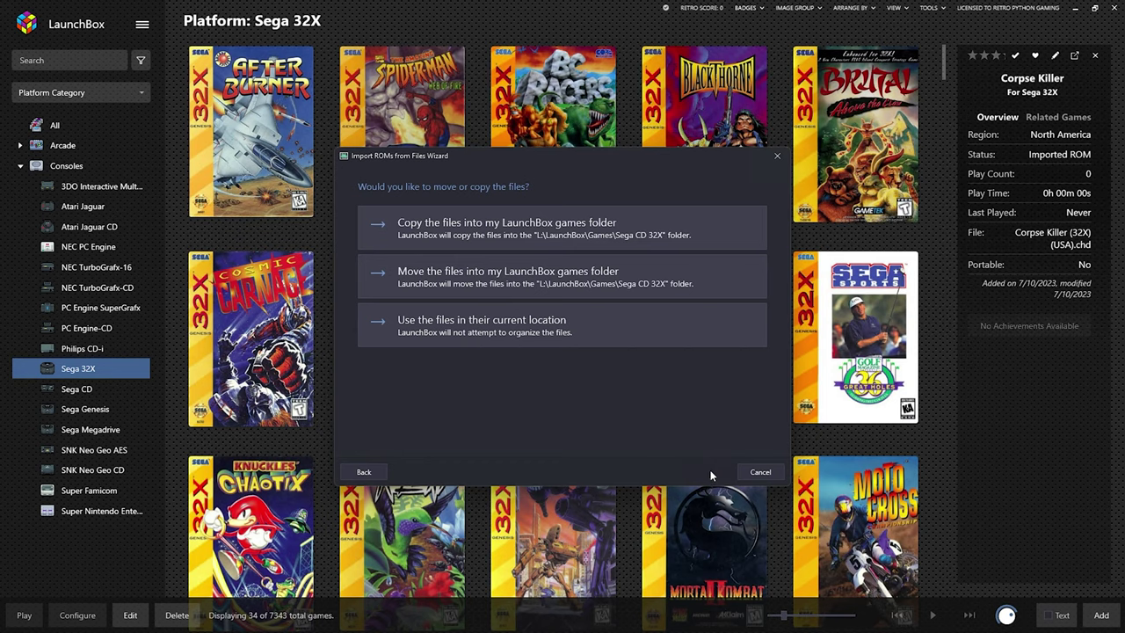
Finish the import using files in their current location with default metadata, media and bezel options, and display the Sega CD 32X platform.
click(453, 345)
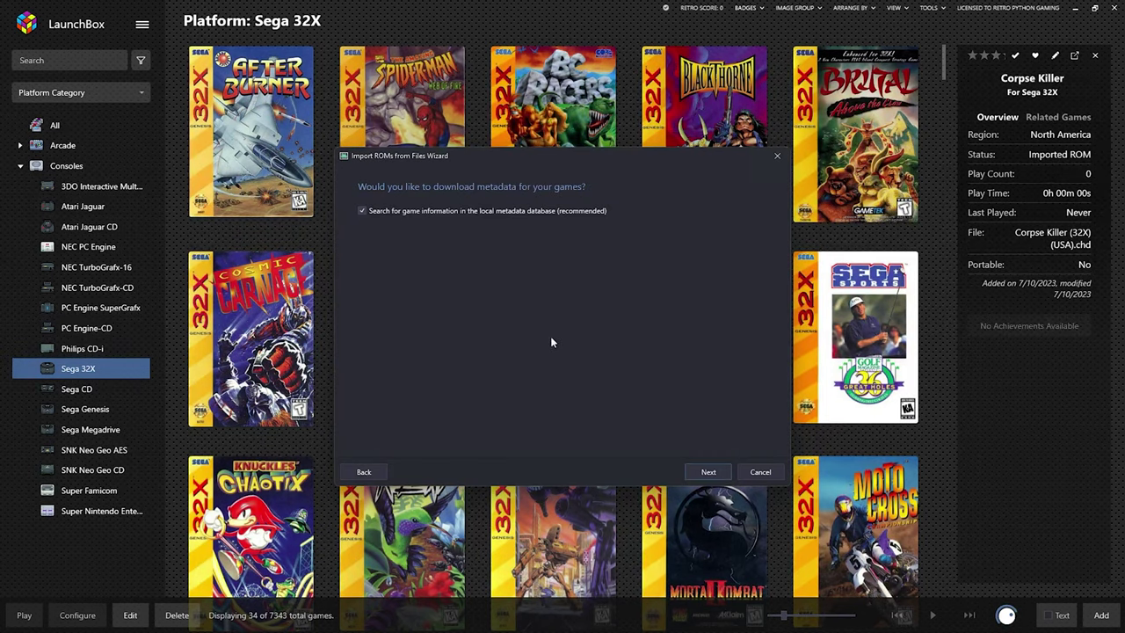
click(709, 473)
click(709, 473)
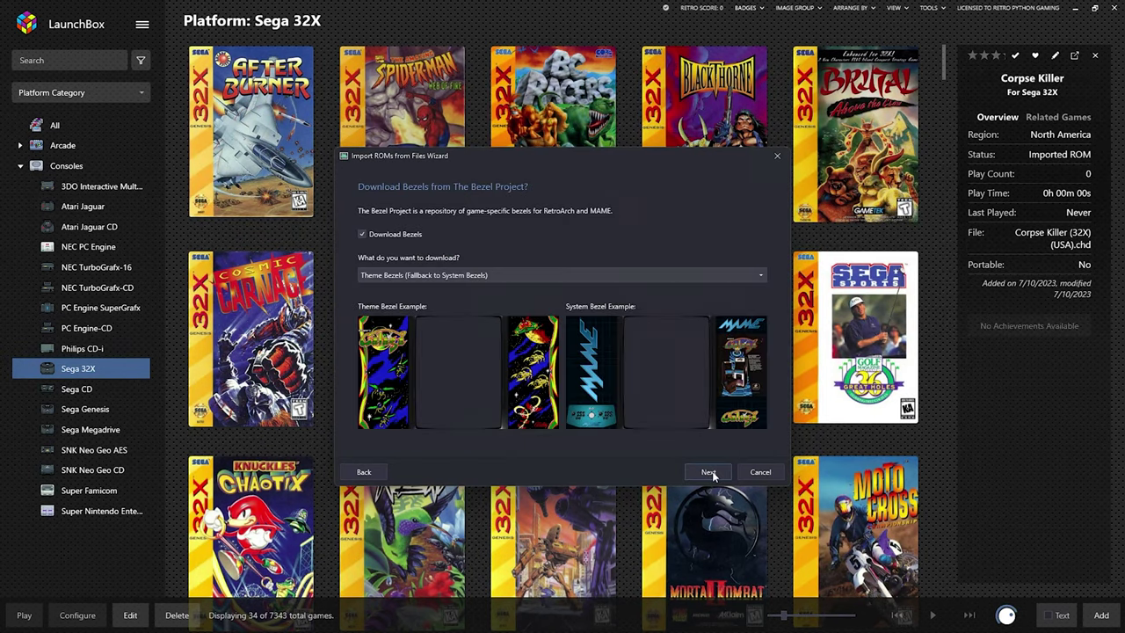
click(709, 472)
click(710, 472)
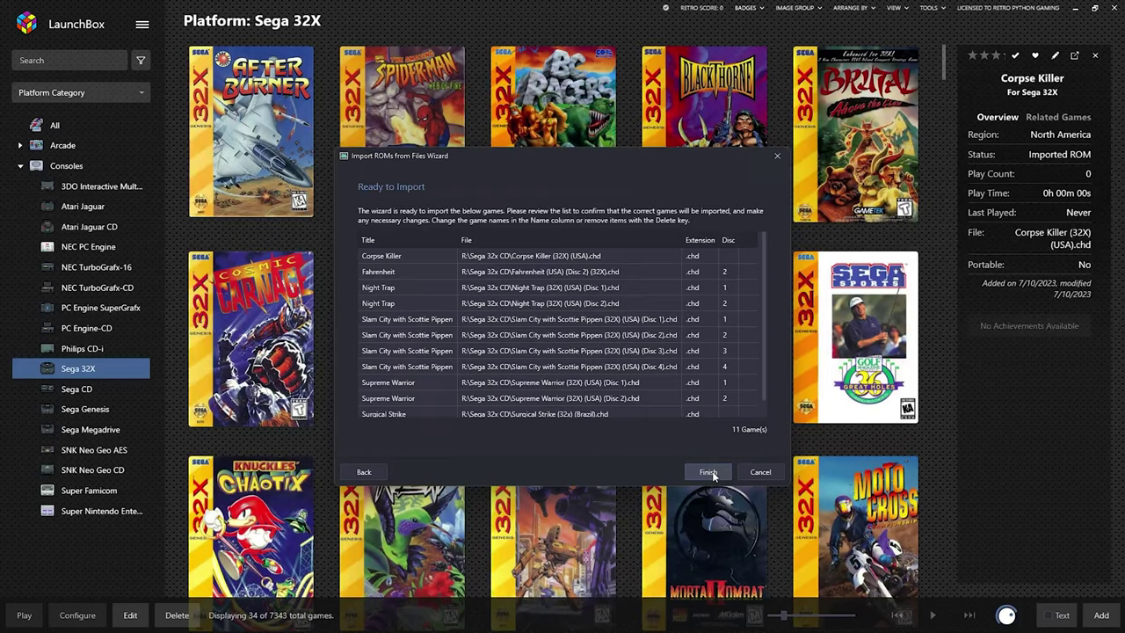
click(713, 473)
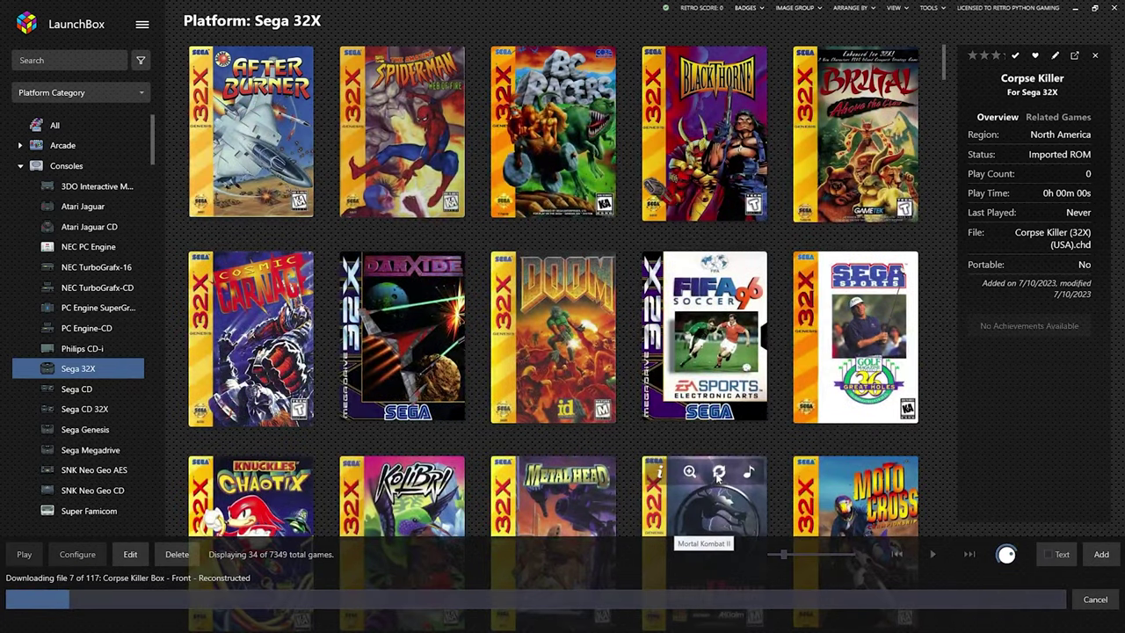
click(65, 406)
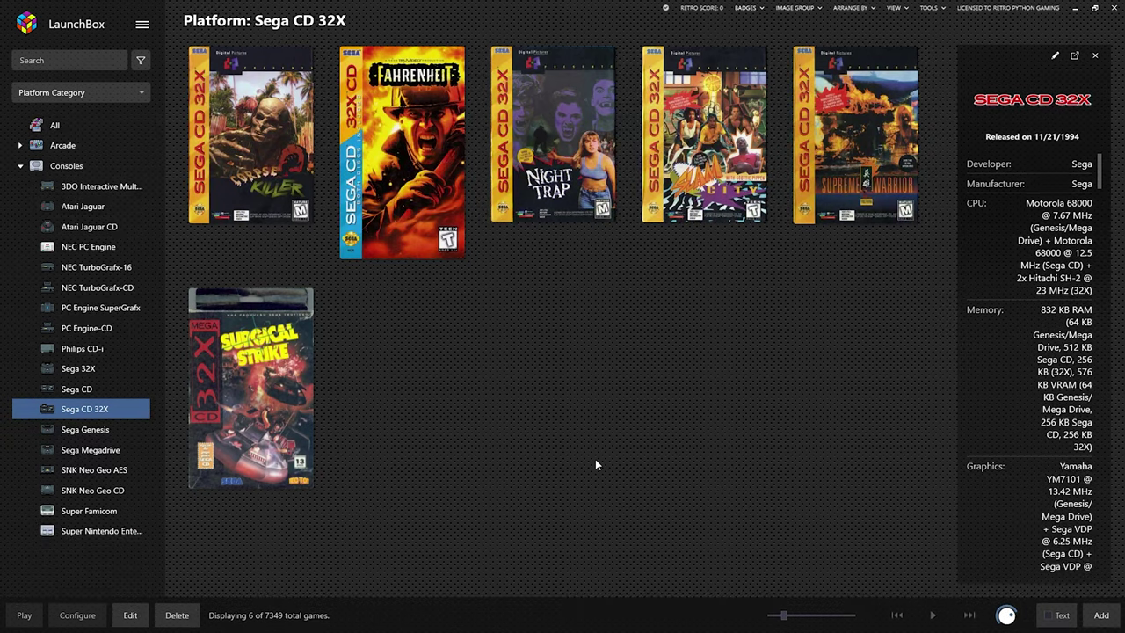
Start a new import of ROM files and continue past the wizard's welcome page to the file selection.
click(143, 24)
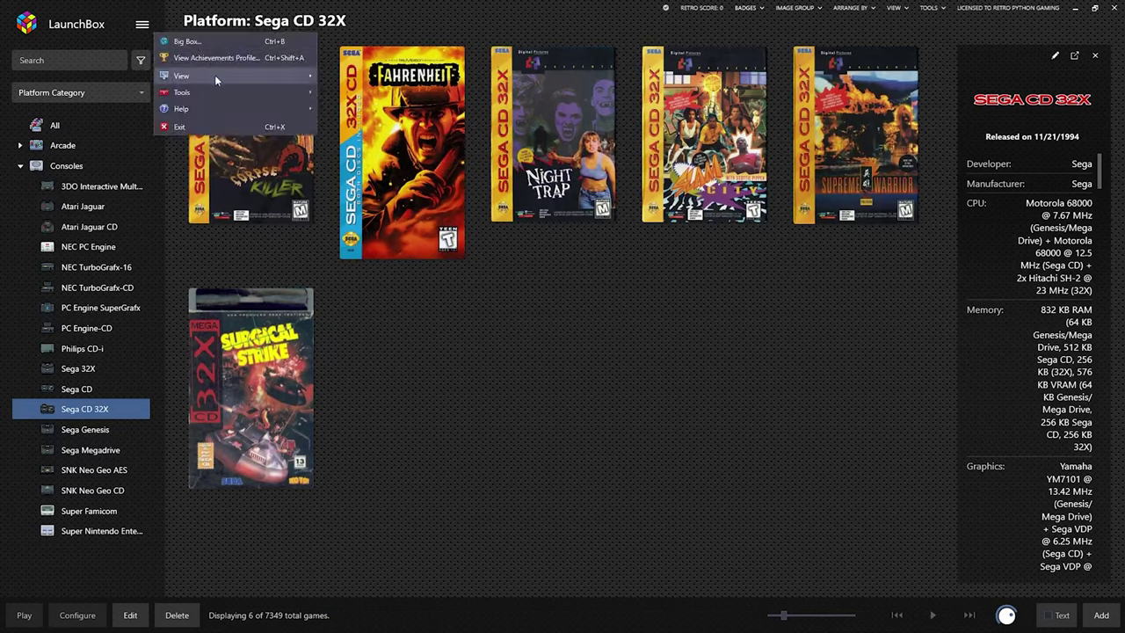
mouse_move(244, 92)
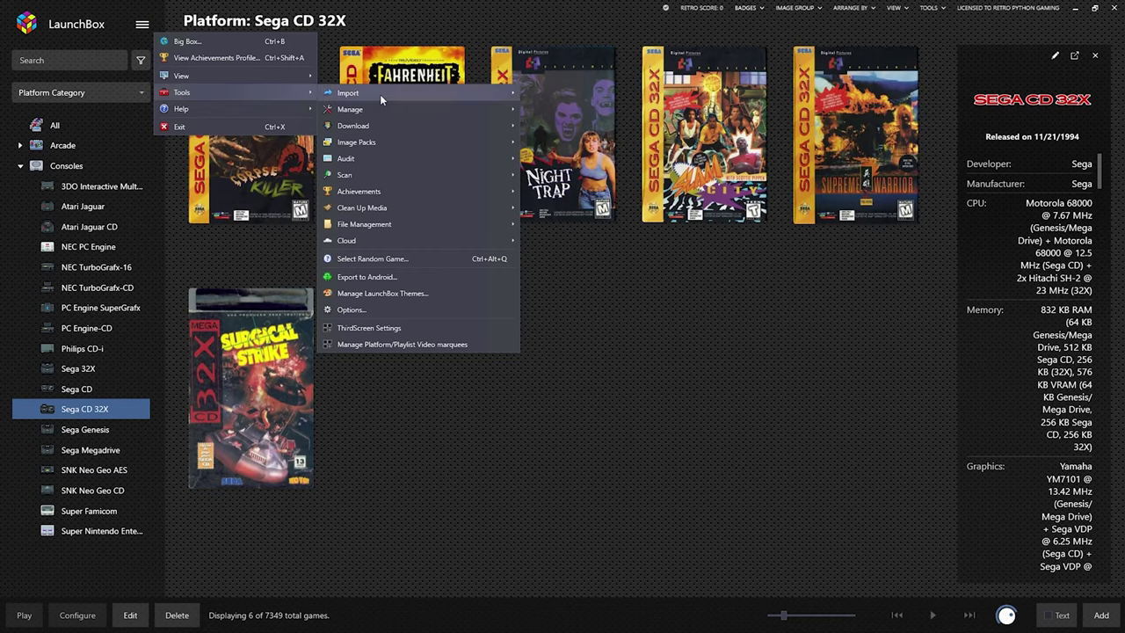
mouse_move(379, 94)
click(547, 94)
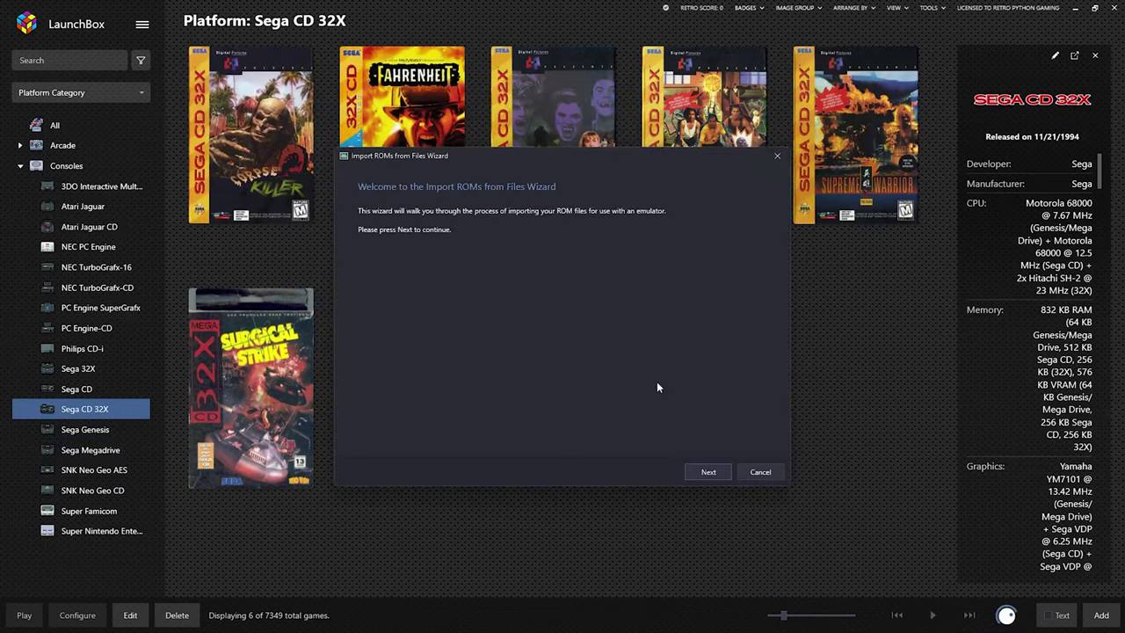
click(708, 473)
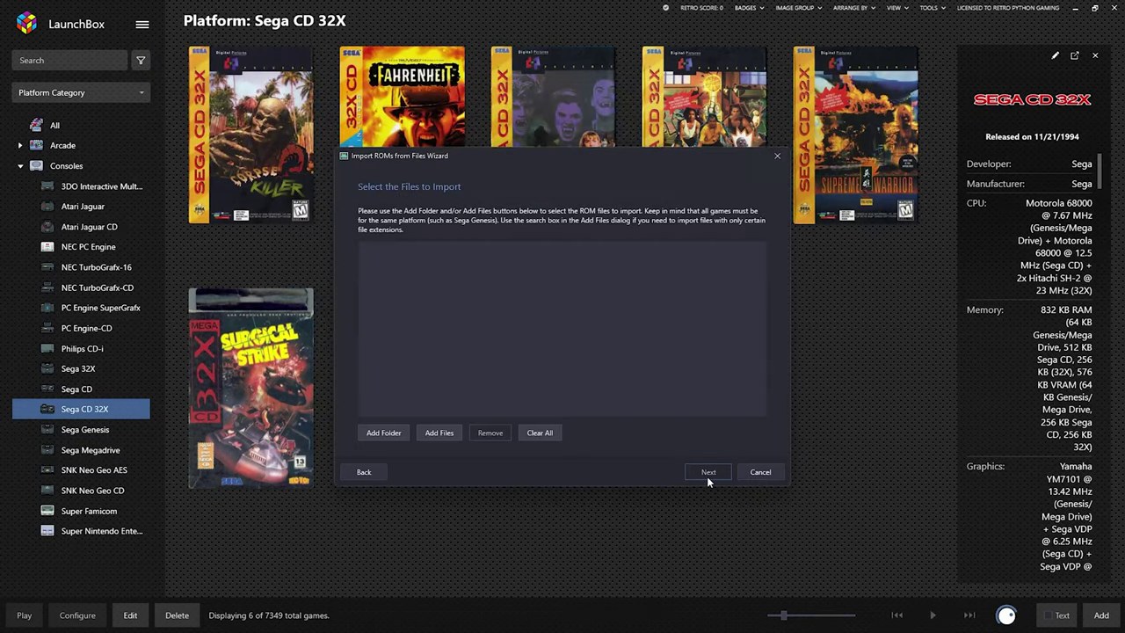
Add the Sega Saturn folder from the roms (R:) network drive as the import source and continue to the platform choice.
click(383, 436)
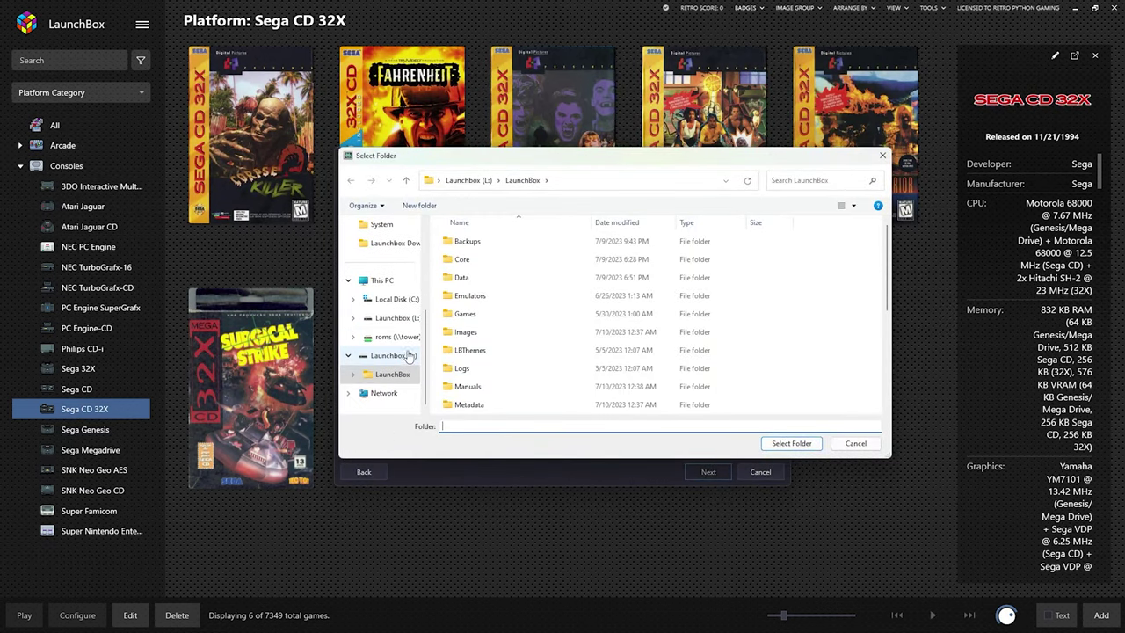
scroll(387, 352, down, 1)
click(400, 337)
click(479, 332)
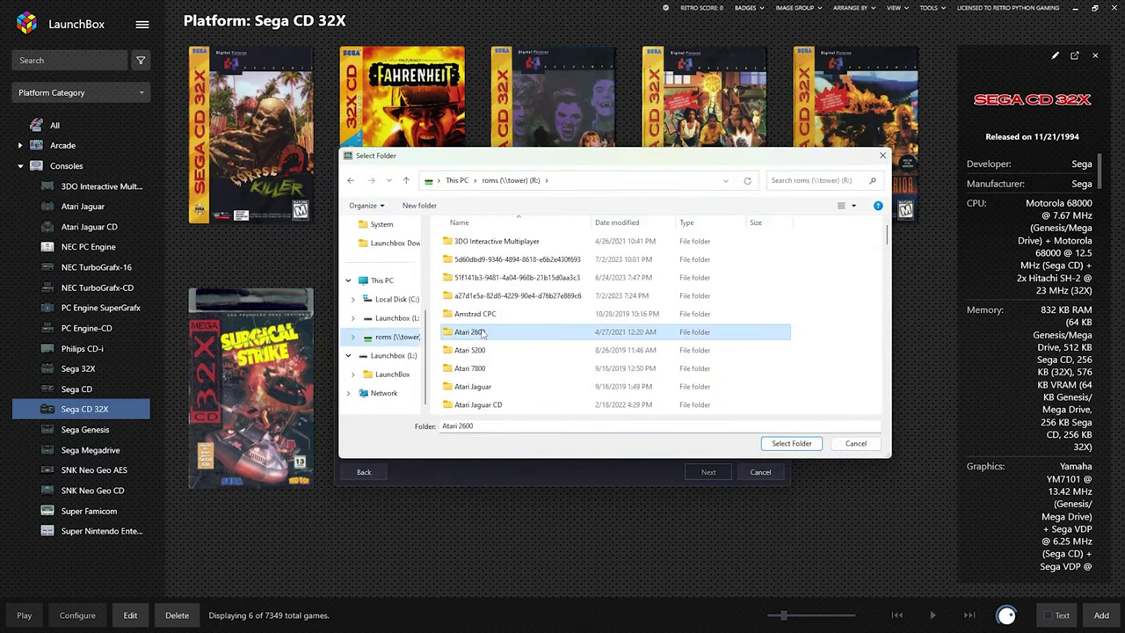
text(sega)
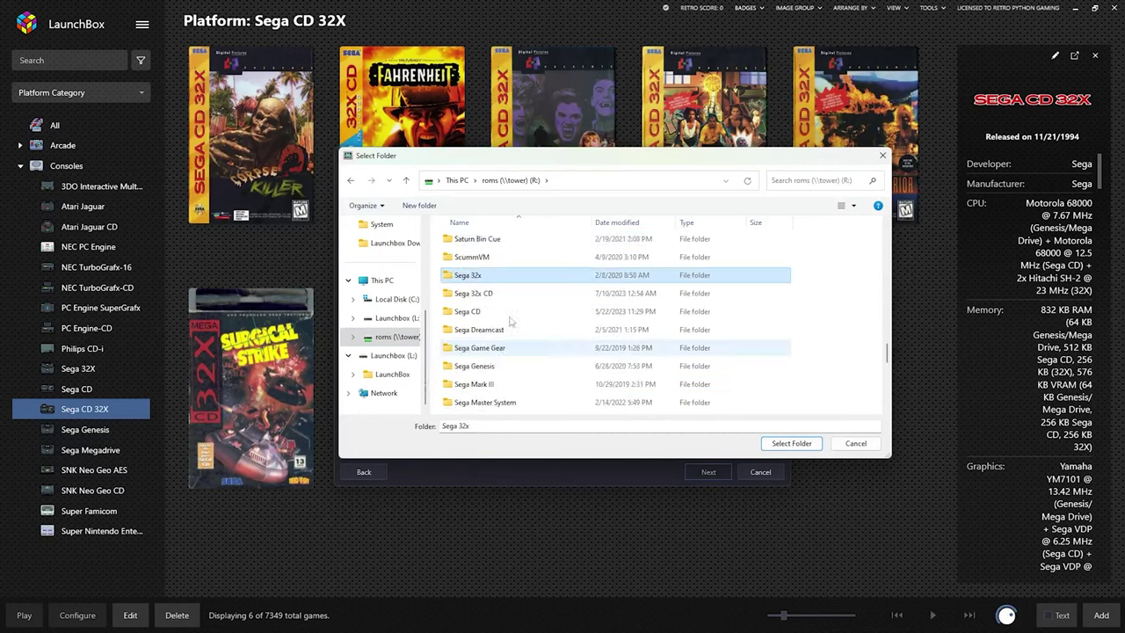
scroll(486, 356, down, 2)
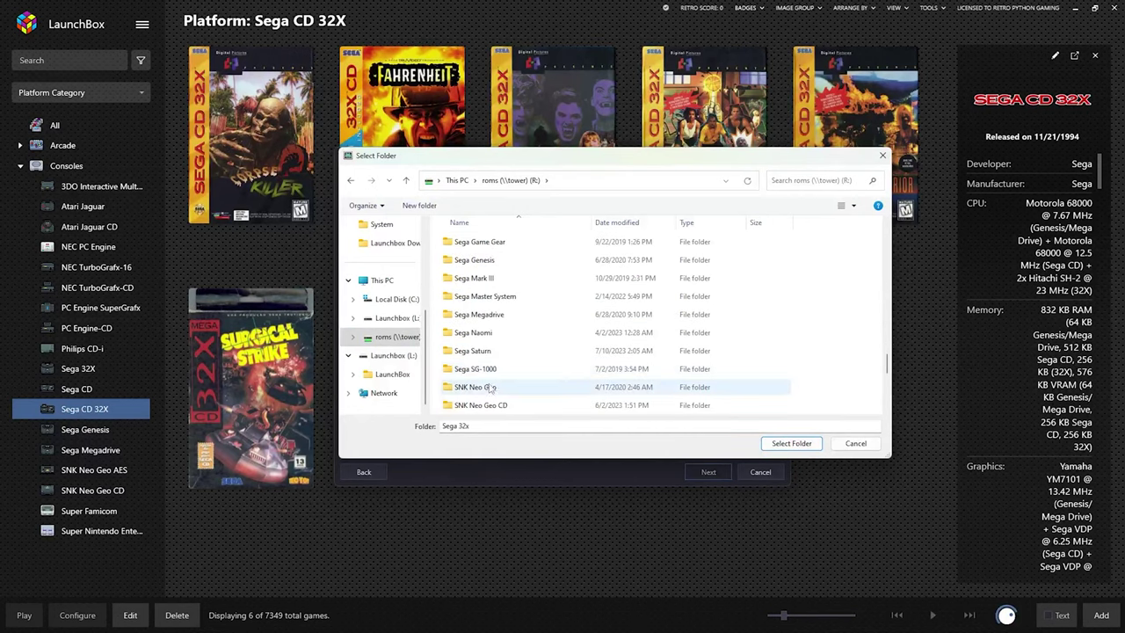
double_click(490, 351)
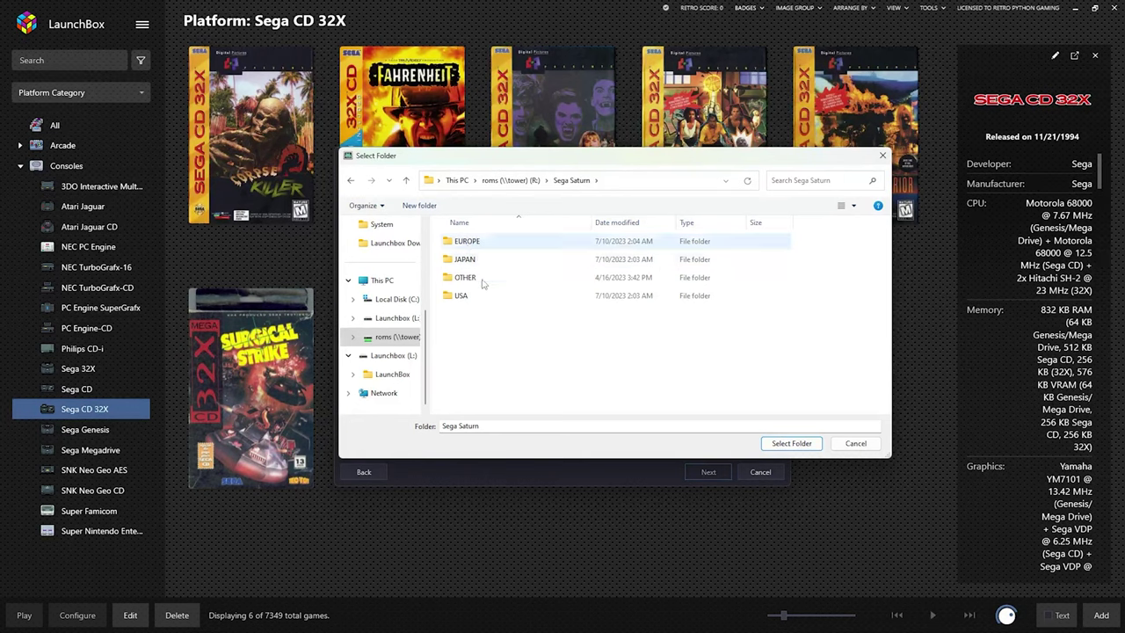
click(795, 444)
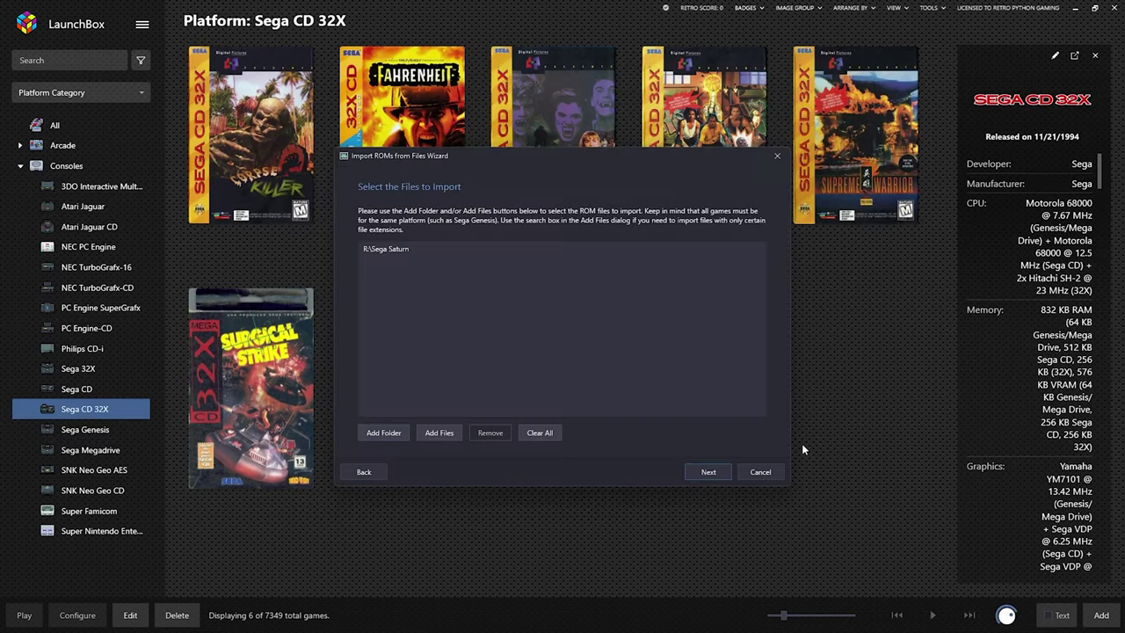
click(708, 473)
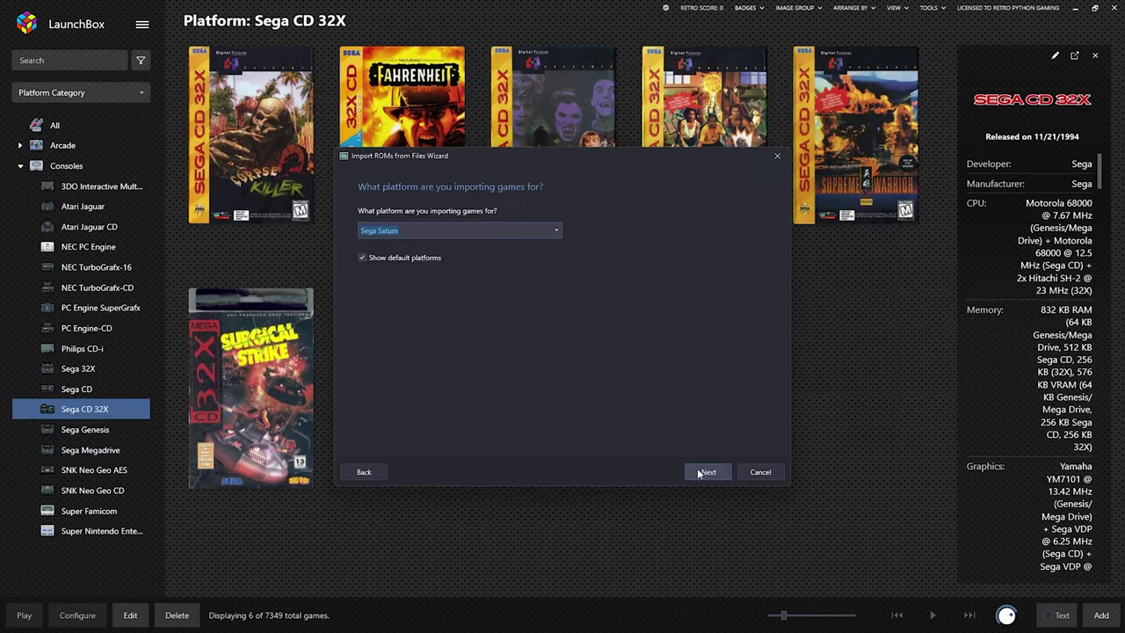
Accept Sega Saturn as the platform and RetroArch as the emulator, and use the files in their current location.
click(707, 472)
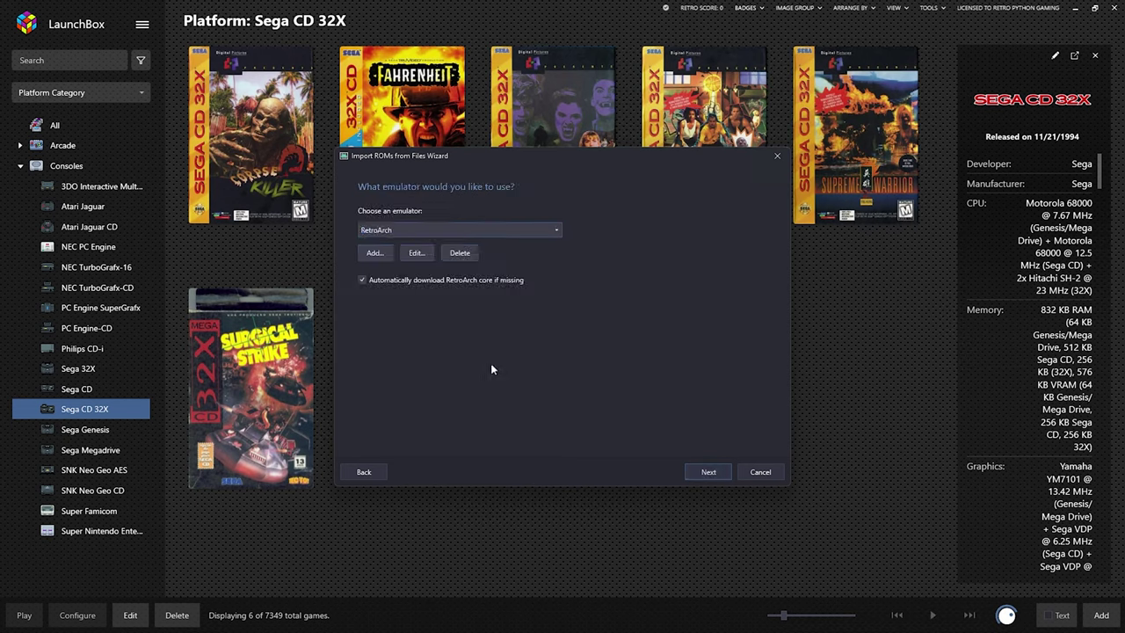
click(707, 471)
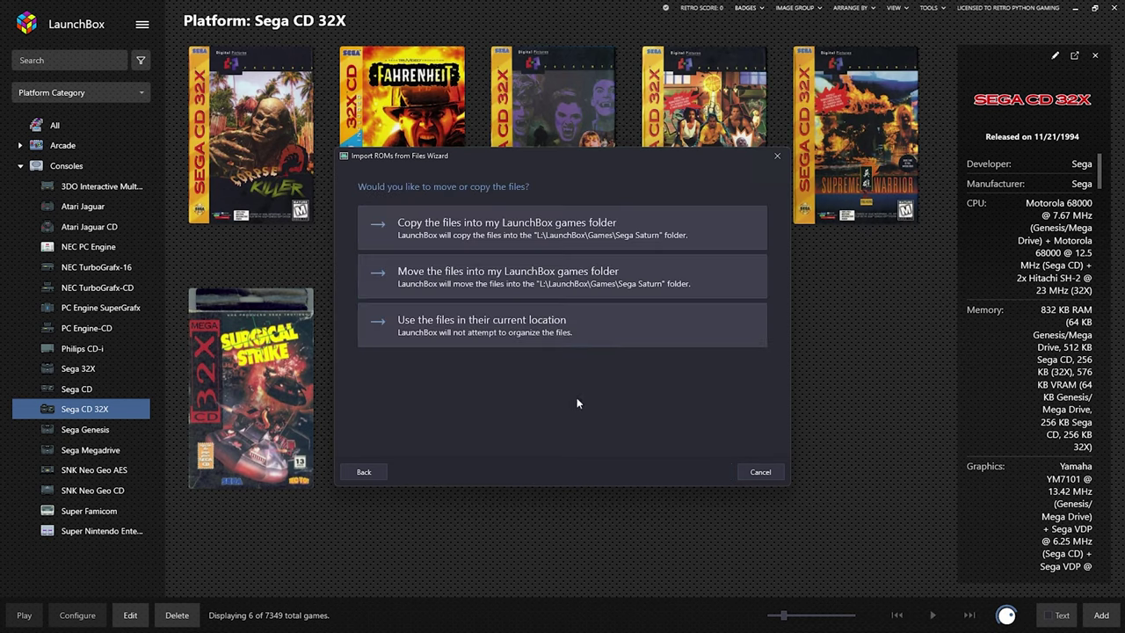
click(425, 334)
Accept the default metadata, image, media and bezel download options and finish the Sega Saturn import.
click(707, 472)
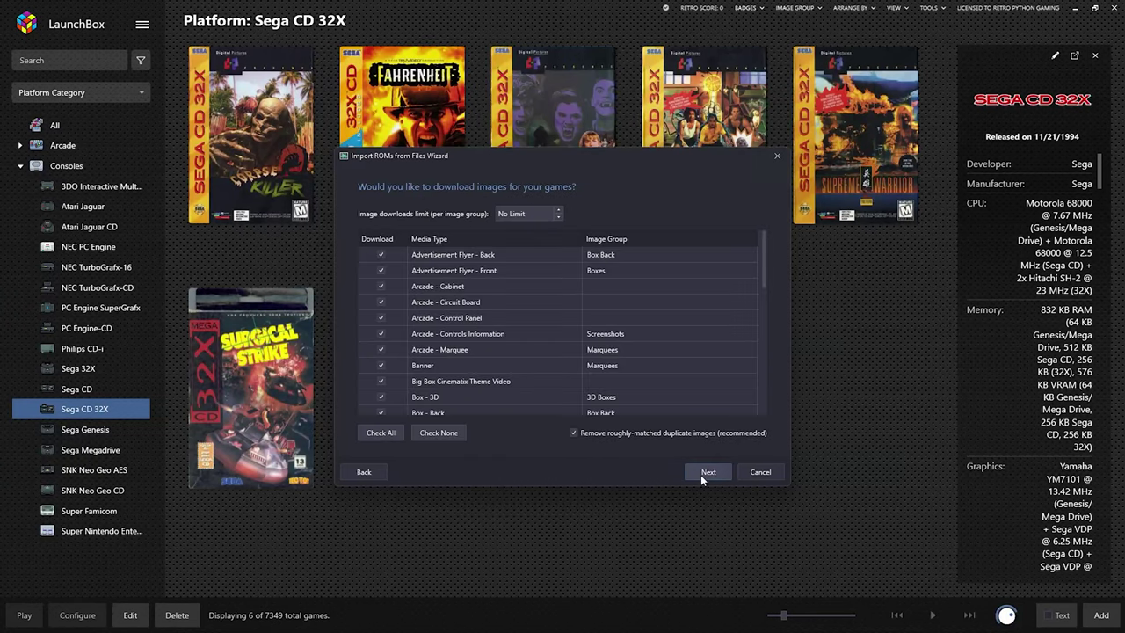
click(707, 472)
click(700, 475)
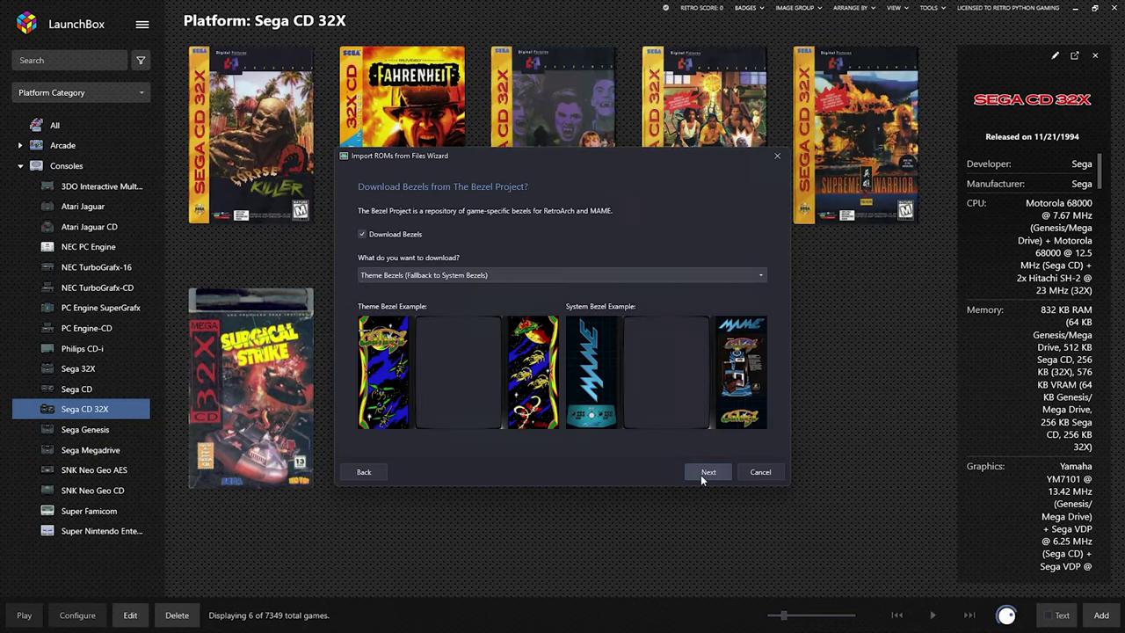
click(701, 475)
click(700, 475)
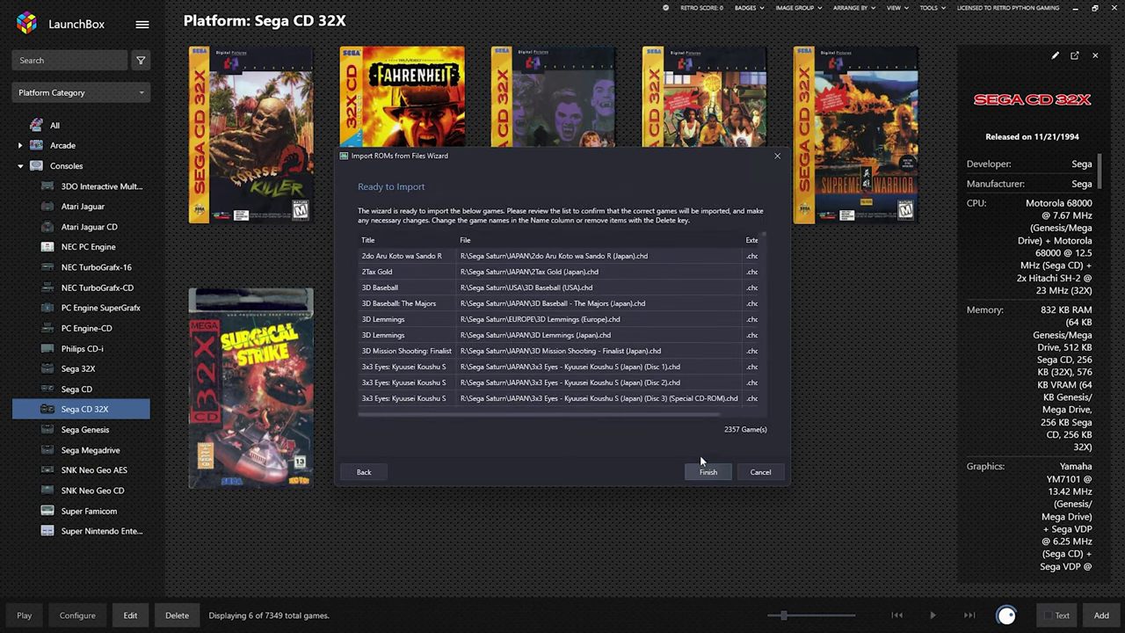
click(708, 472)
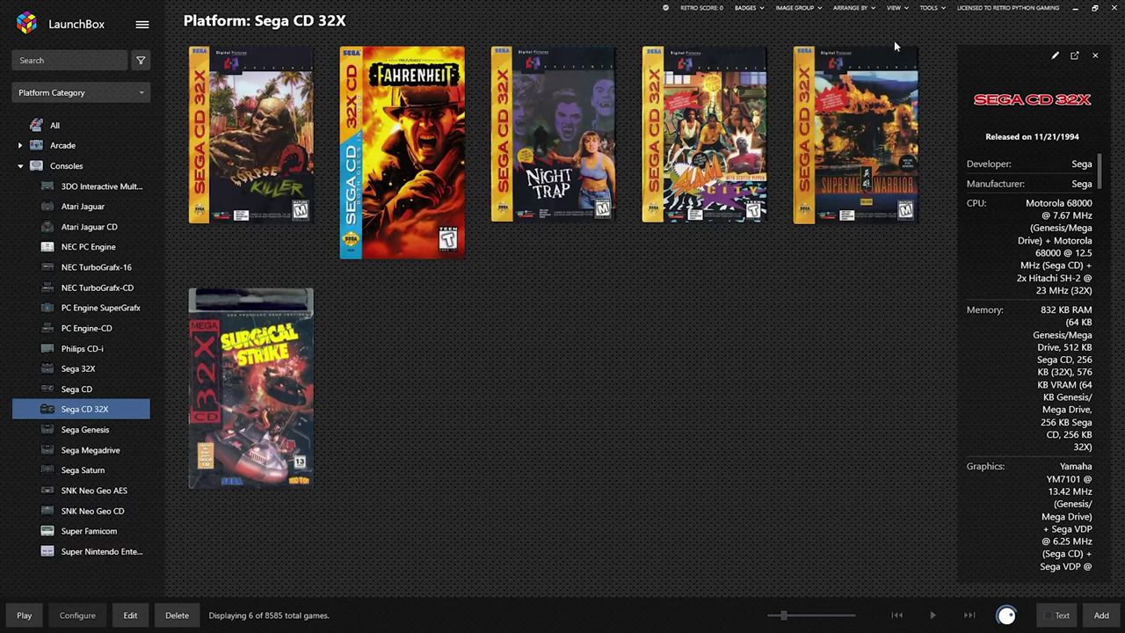
Open the RetroArch entry for editing from the list of managed emulators.
click(928, 8)
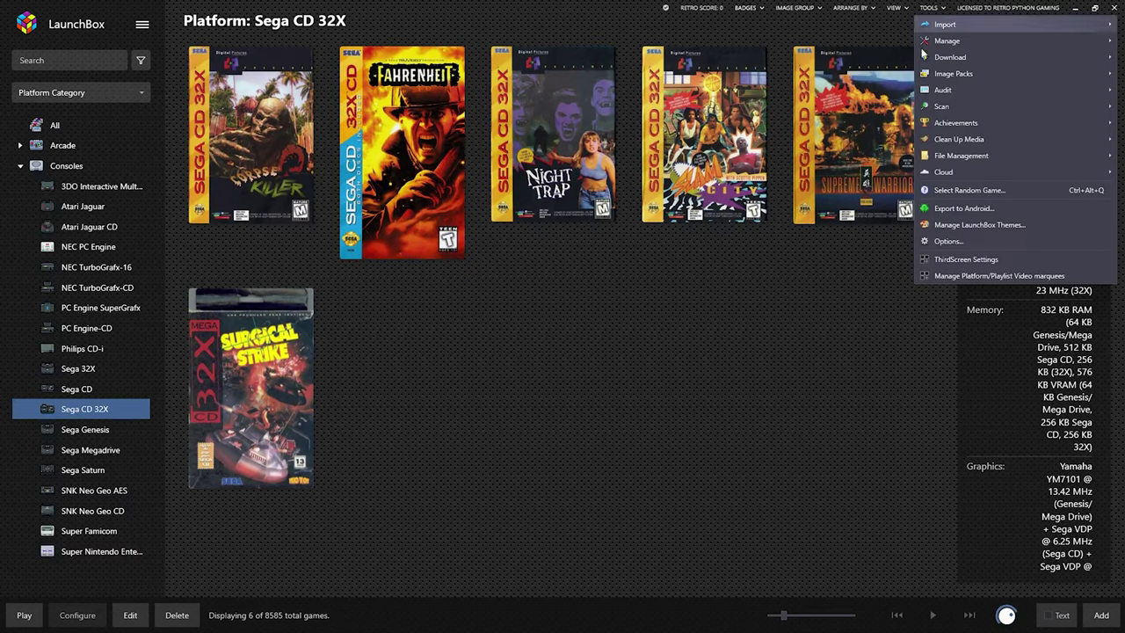
mouse_move(947, 41)
click(862, 43)
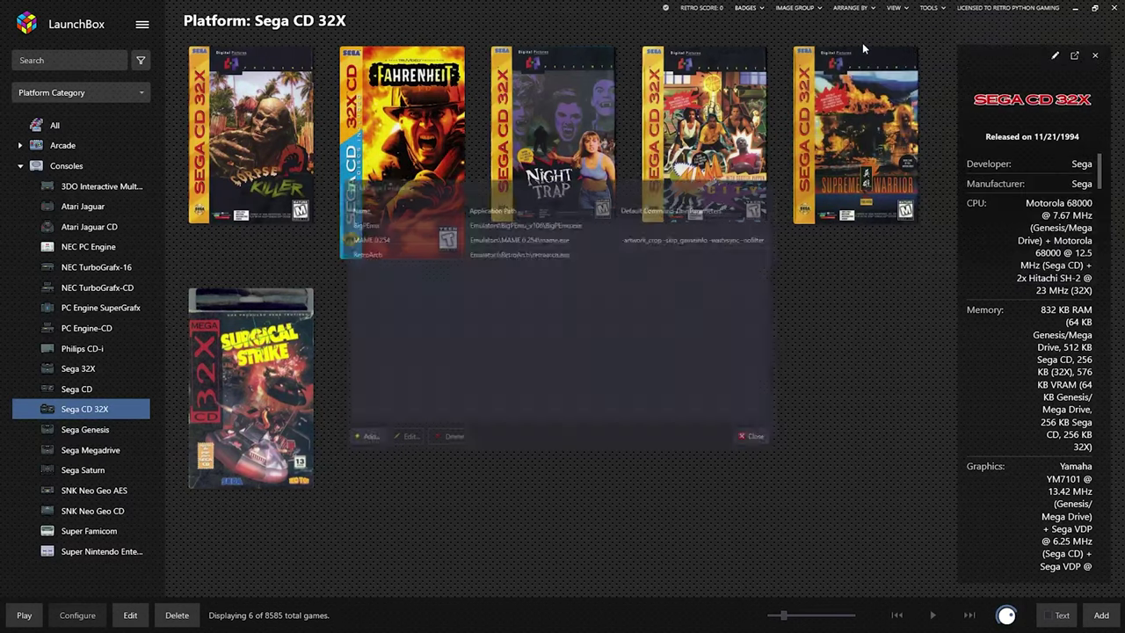
click(357, 251)
click(399, 445)
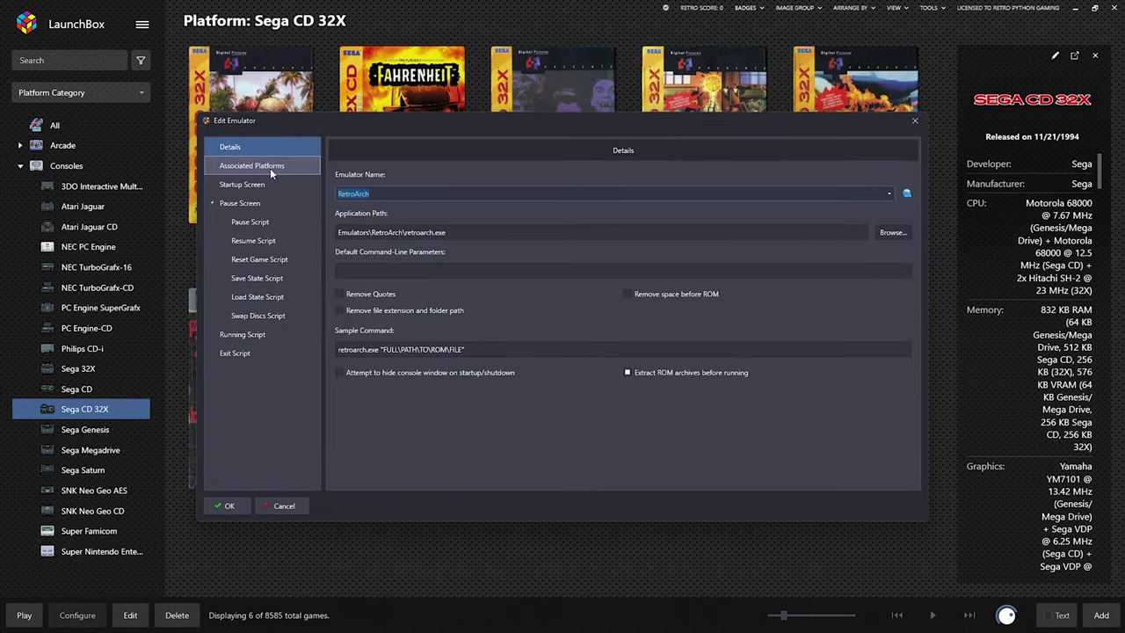
Check the cores assigned to Sega CD 32X and Sega 32X in RetroArch's associated platforms, and close the emulator windows.
click(269, 168)
scroll(397, 371, down, 10)
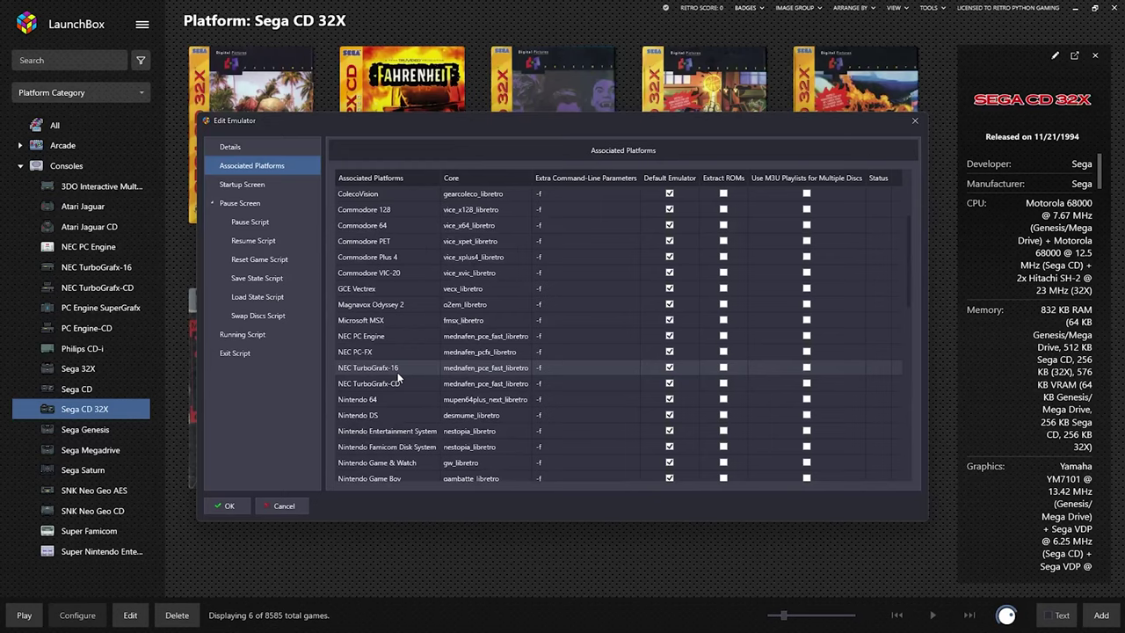
click(382, 305)
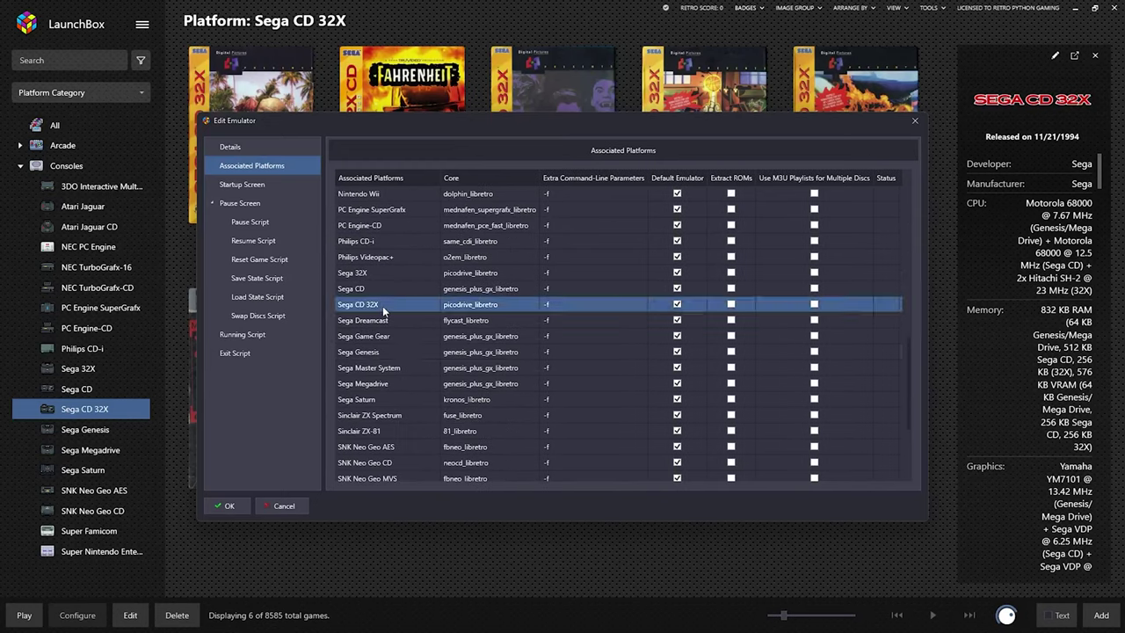
click(491, 275)
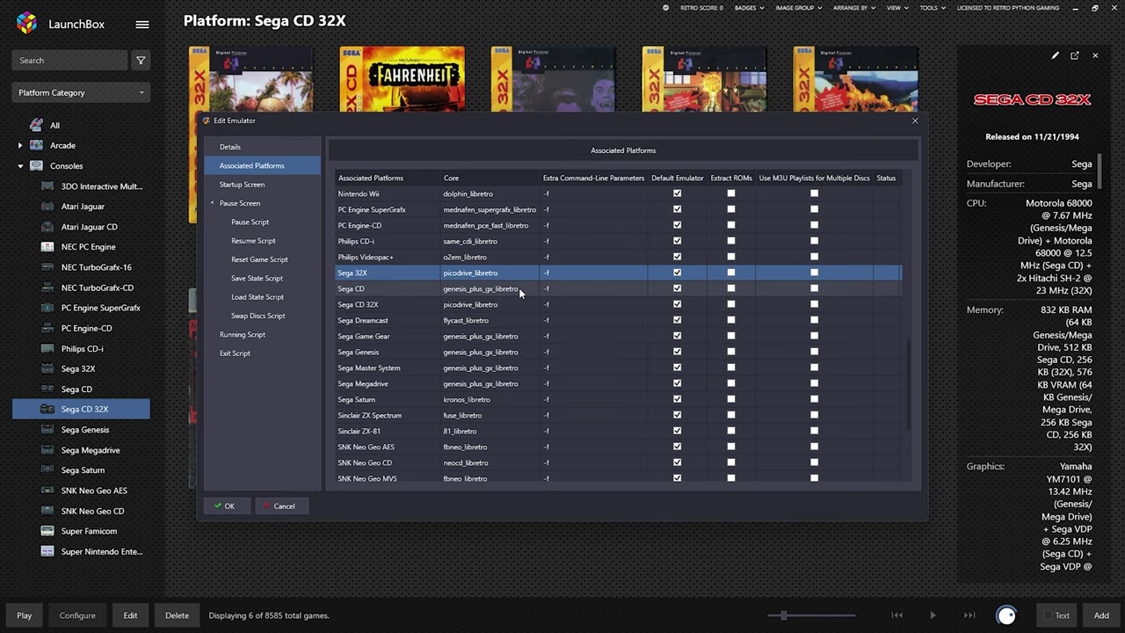
click(228, 506)
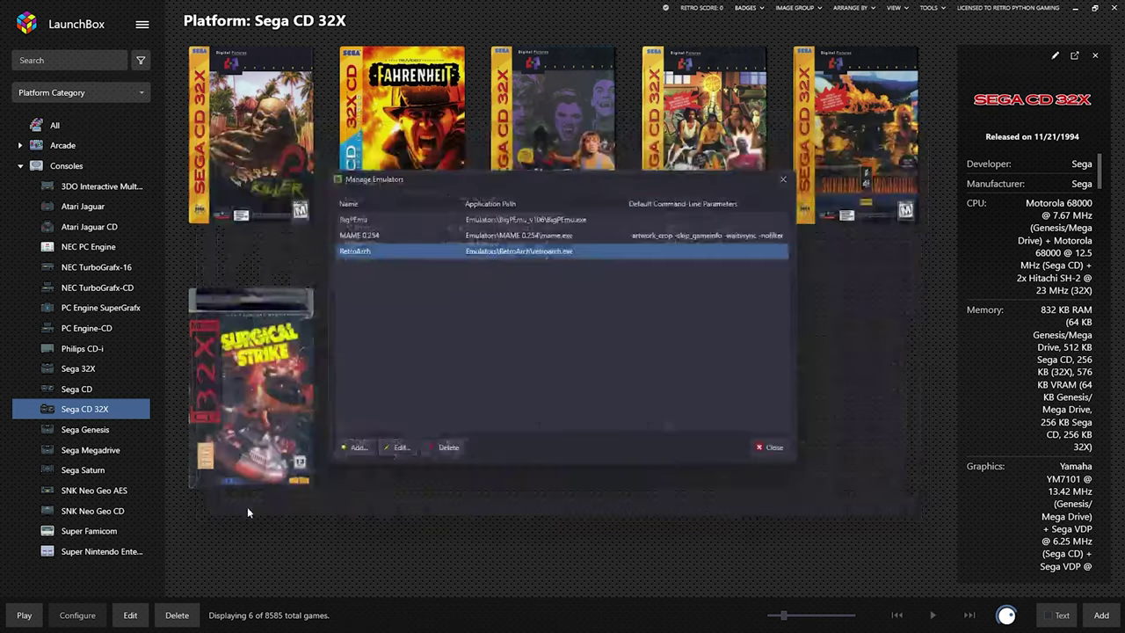
click(765, 451)
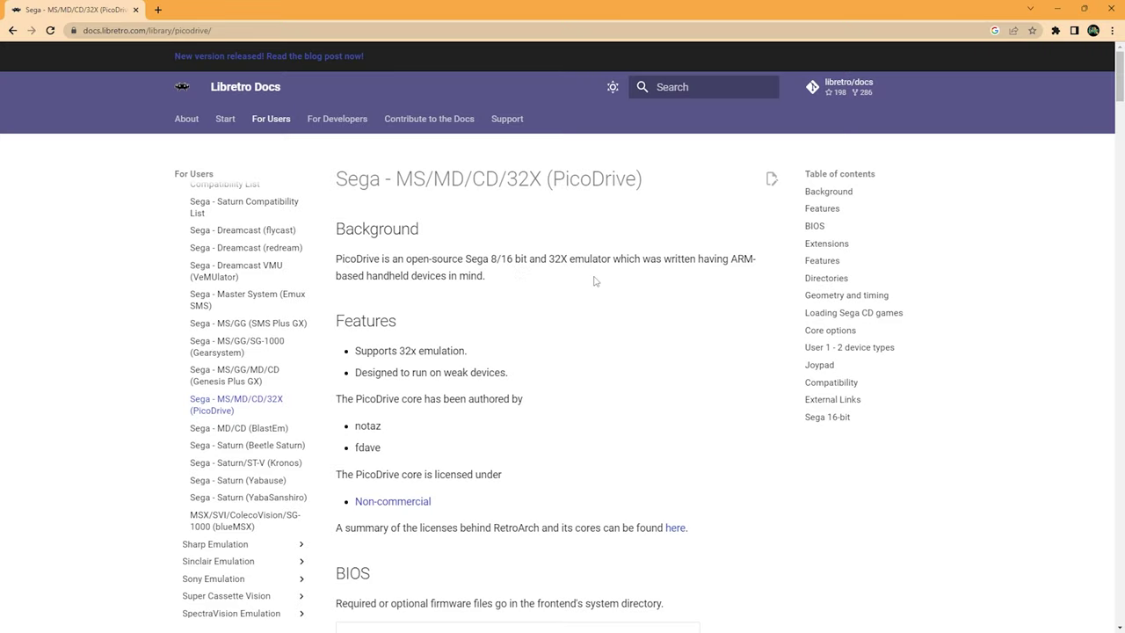
Examine the required BIOS files in the Libretro Docs page for PicoDrive in the browser and highlight their table rows.
scroll(497, 272, down, 3)
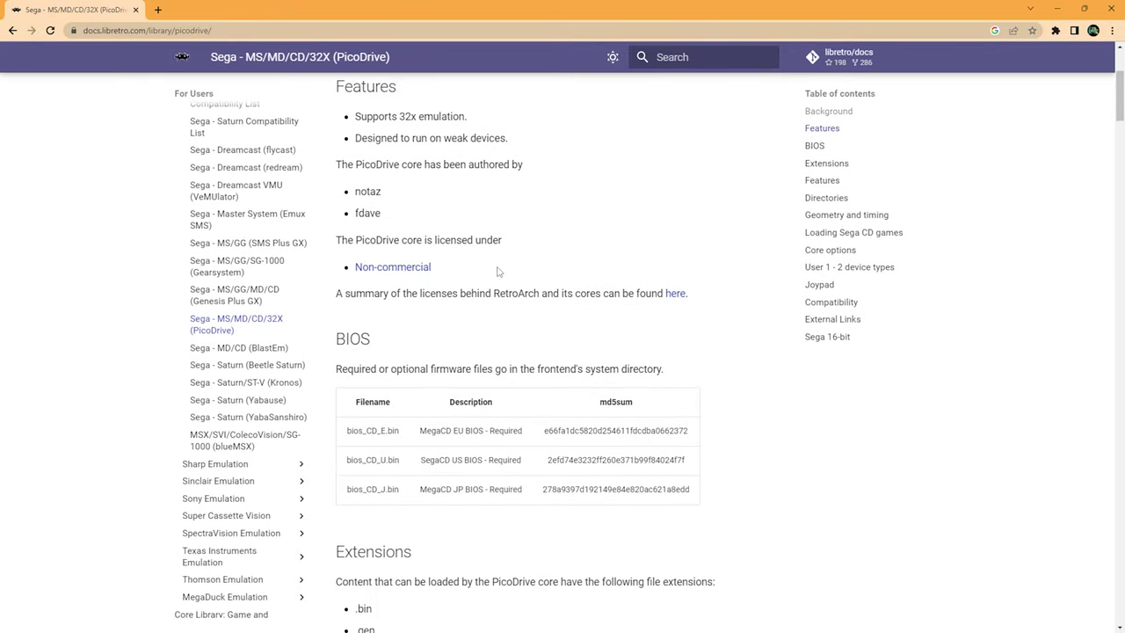
scroll(497, 272, down, 1)
drag(337, 374, 663, 431)
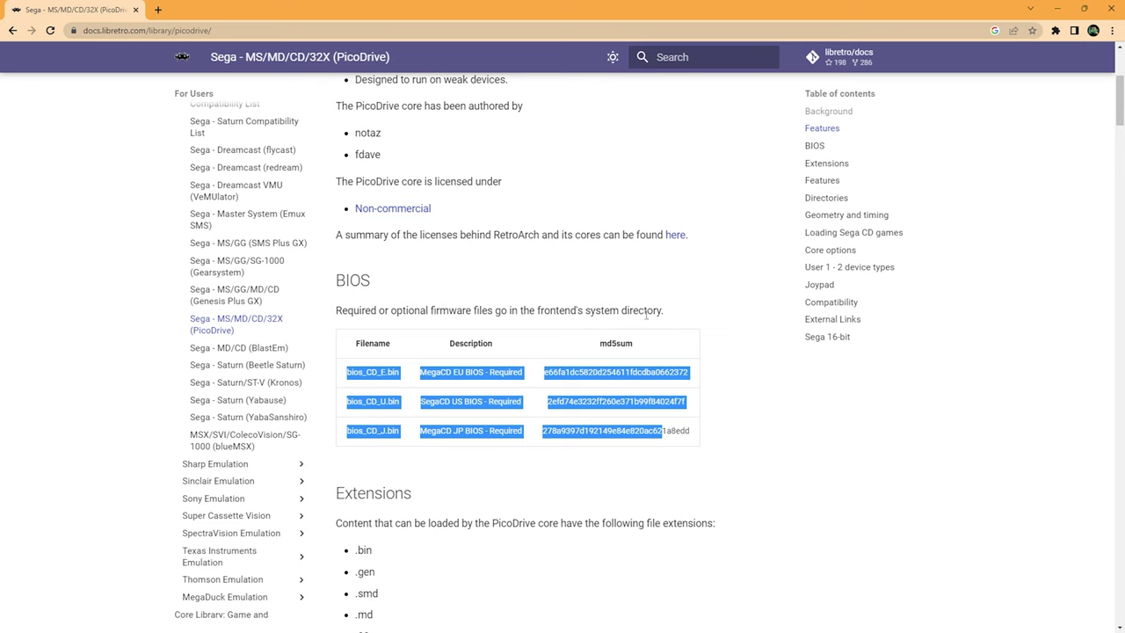
Switch to File Explorer, select BIOS_CD_E.BIN, BIOS_CD_J.BIN and BIOS_CD_U.BIN in LaunchBox's System folder, and return to the documentation.
key(alt+Tab)
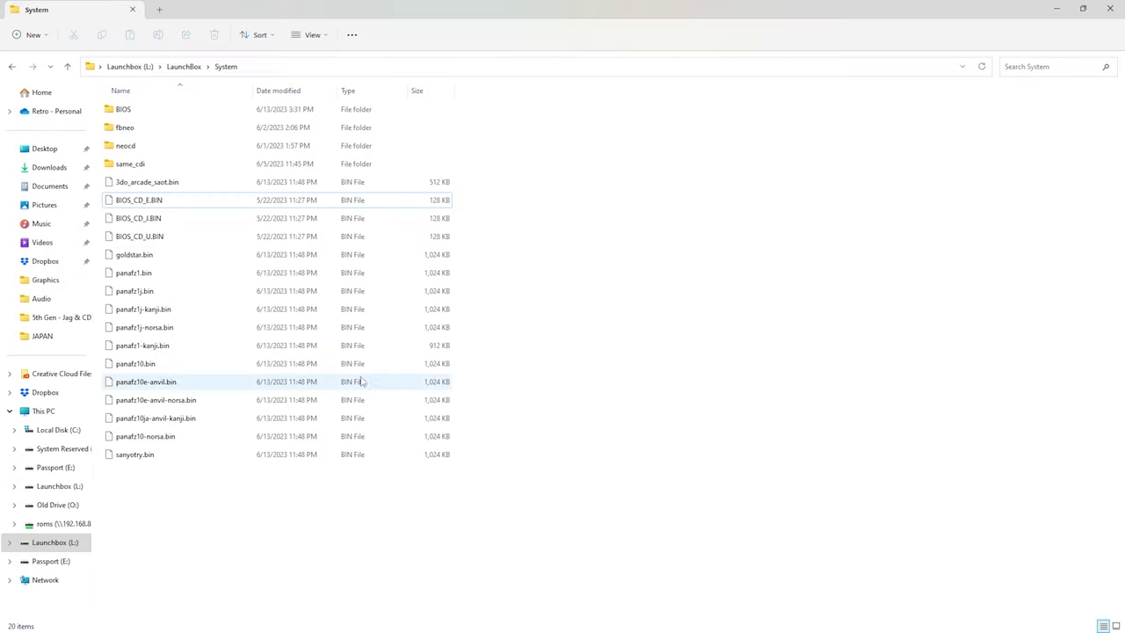
click(149, 200)
shift+click(153, 236)
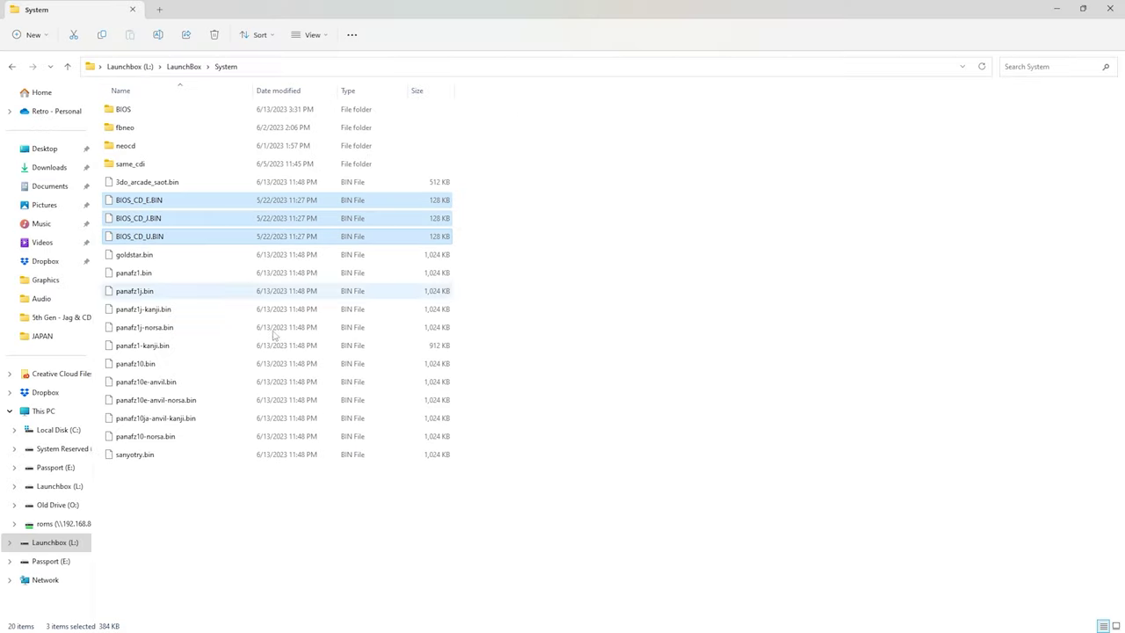
click(1057, 9)
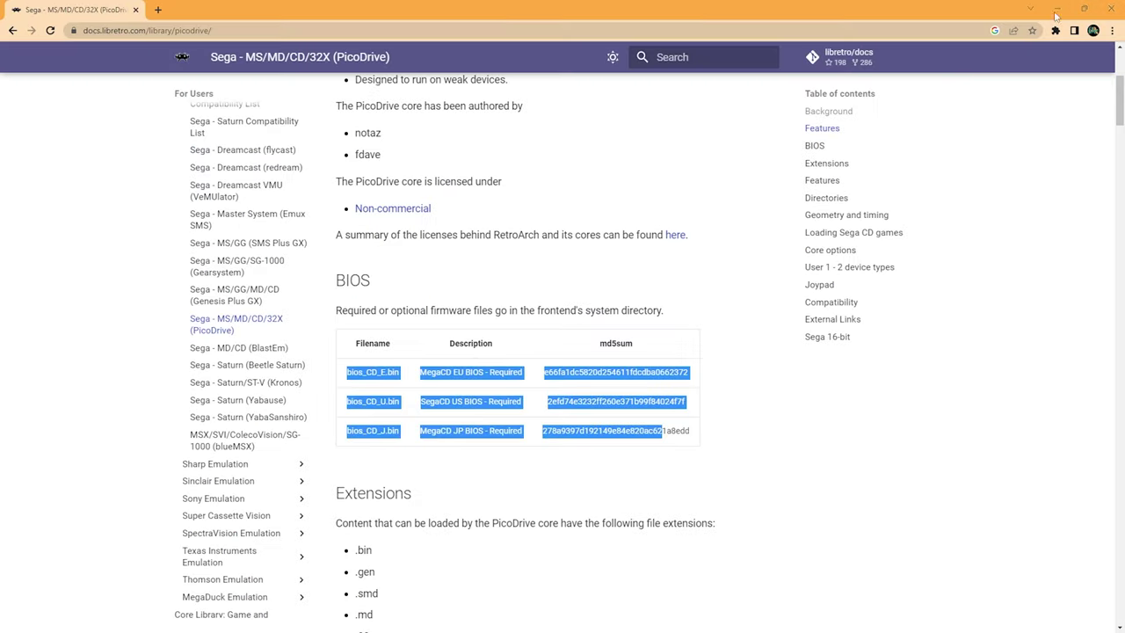
Review the supported file extensions, core features and save directories in the PicoDrive documentation.
scroll(489, 420, down, 3)
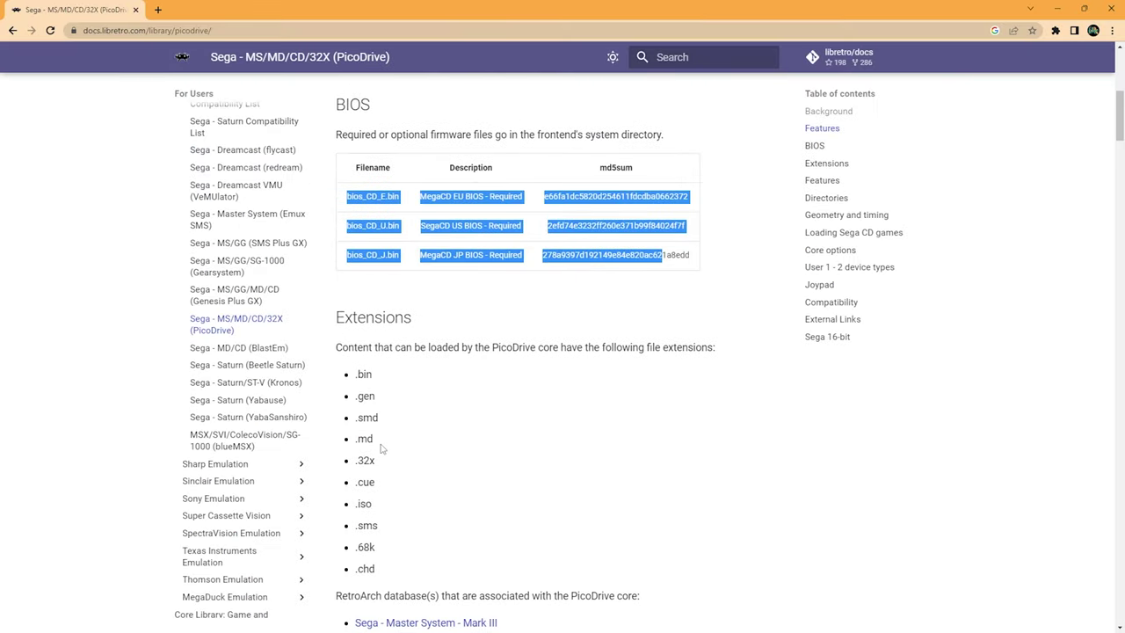
scroll(376, 525, down, 2)
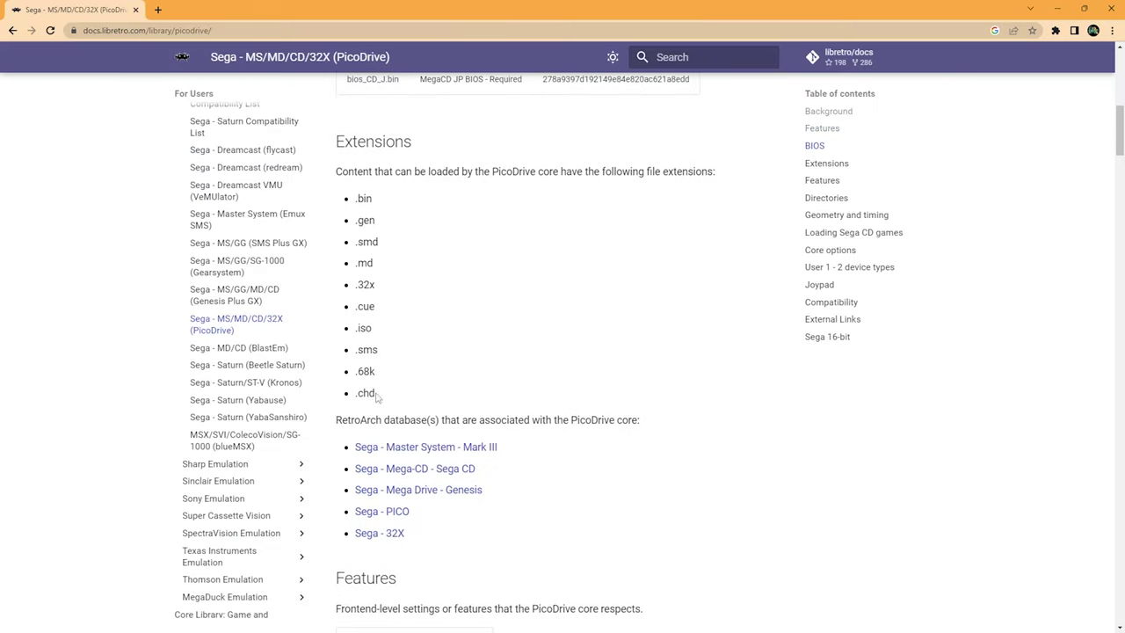
scroll(494, 398, down, 4)
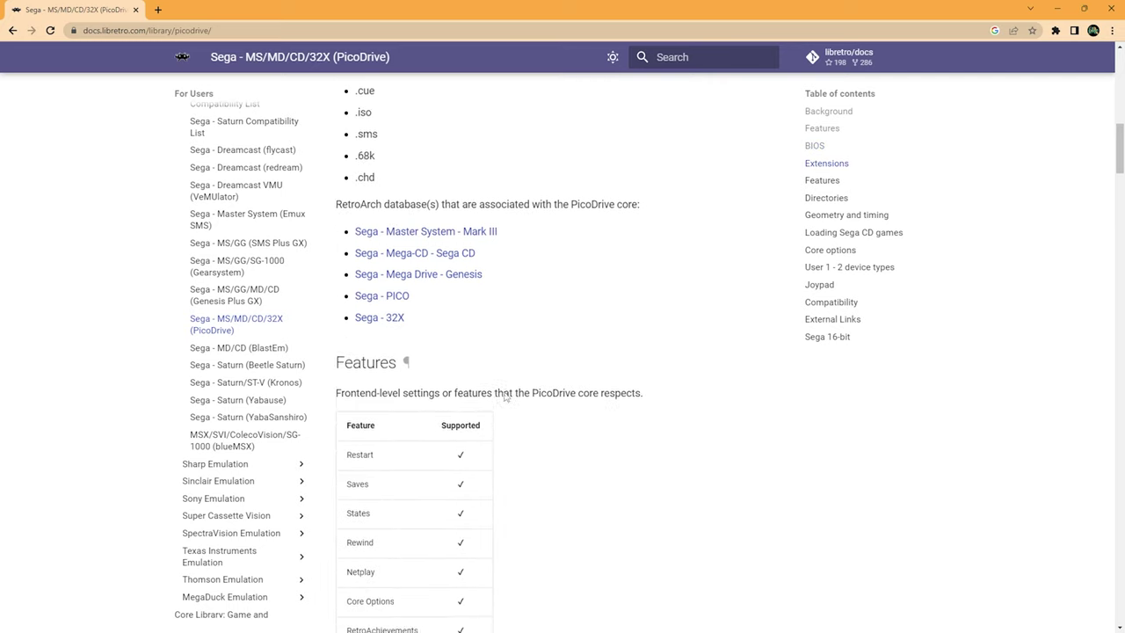
scroll(505, 397, down, 5)
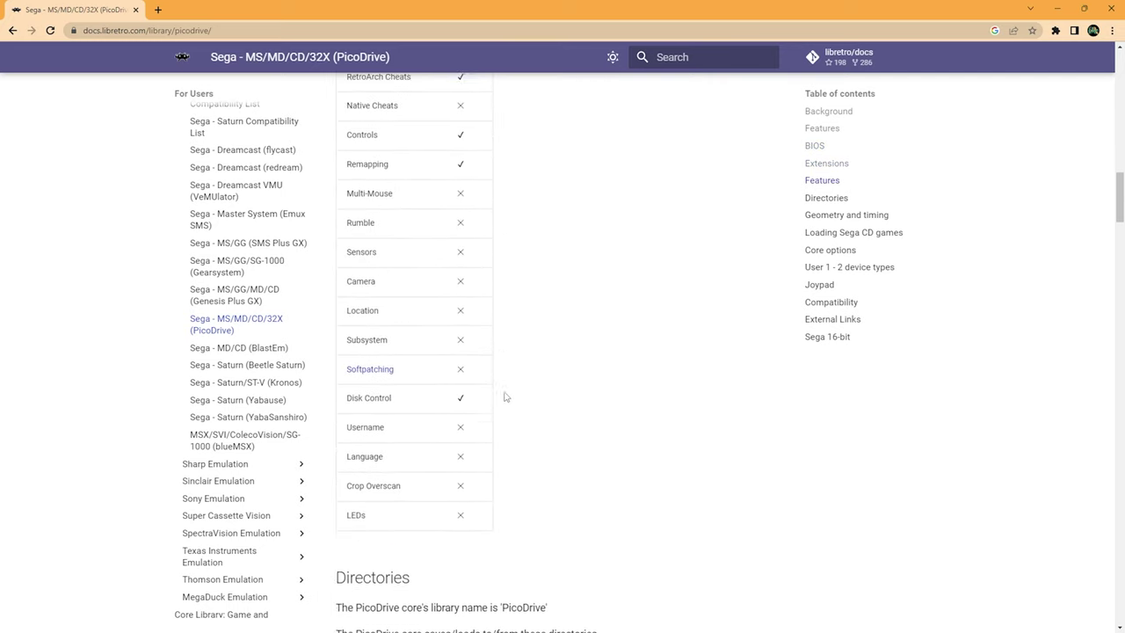
scroll(506, 397, down, 4)
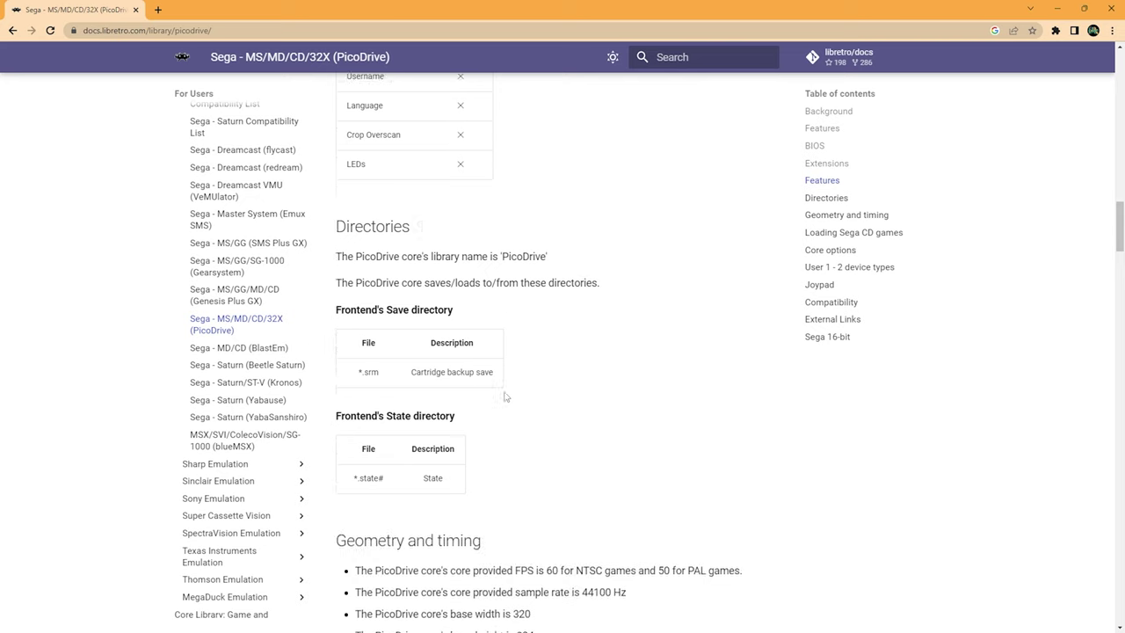
Review the geometry and timing, Sega CD loading, core options, device types, joypad mapping and 32X game compatibility sections of the PicoDrive documentation.
scroll(505, 396, down, 3)
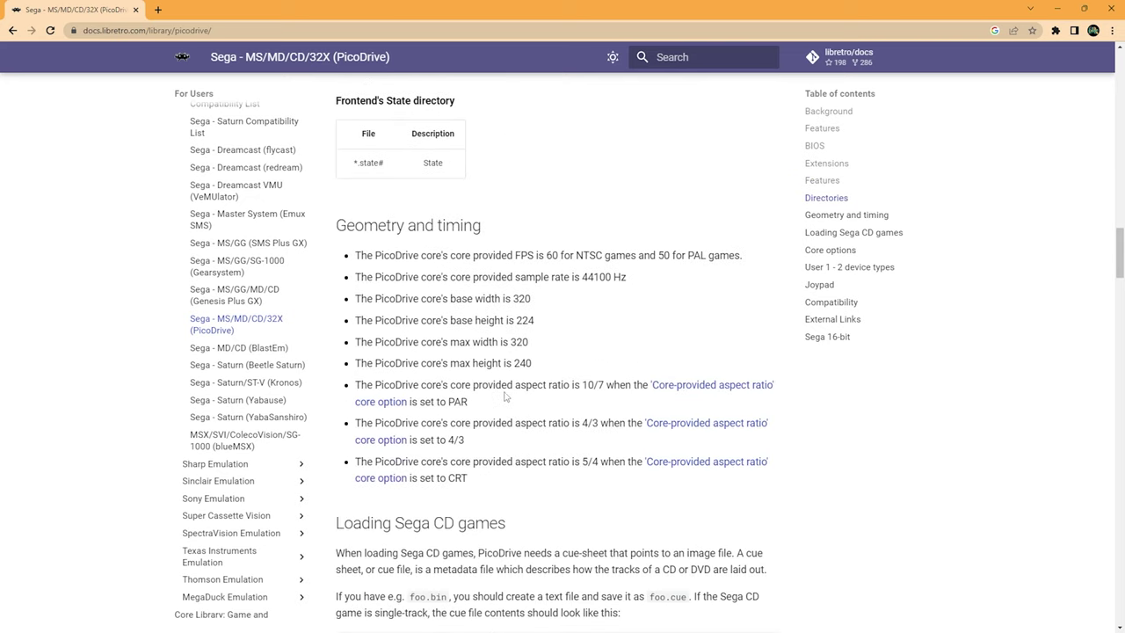
scroll(505, 396, down, 2)
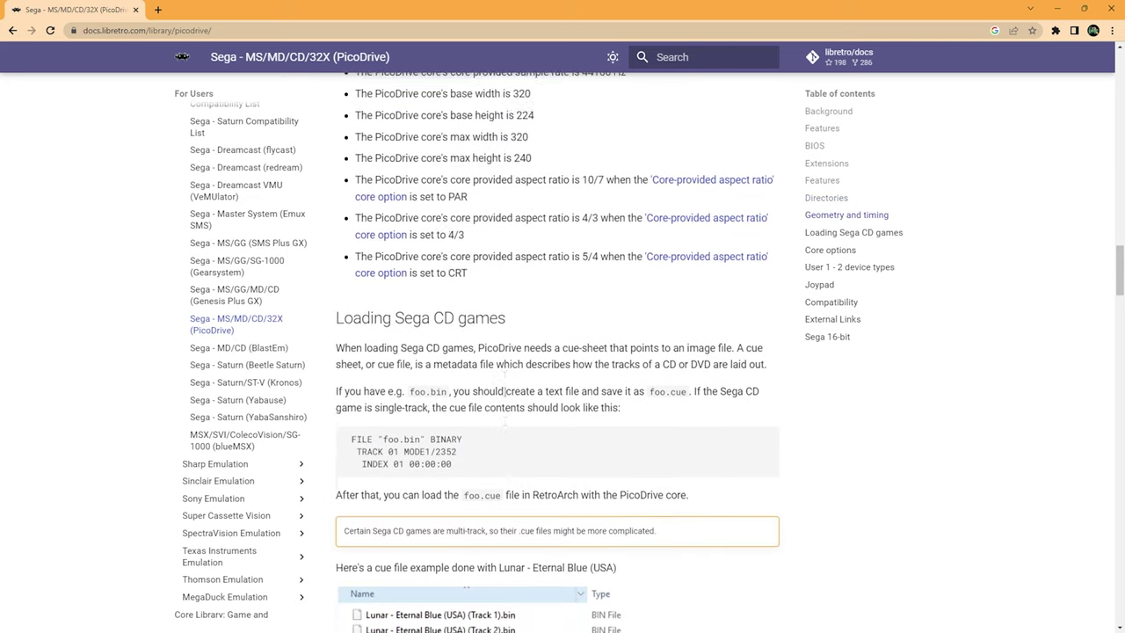
scroll(505, 396, down, 5)
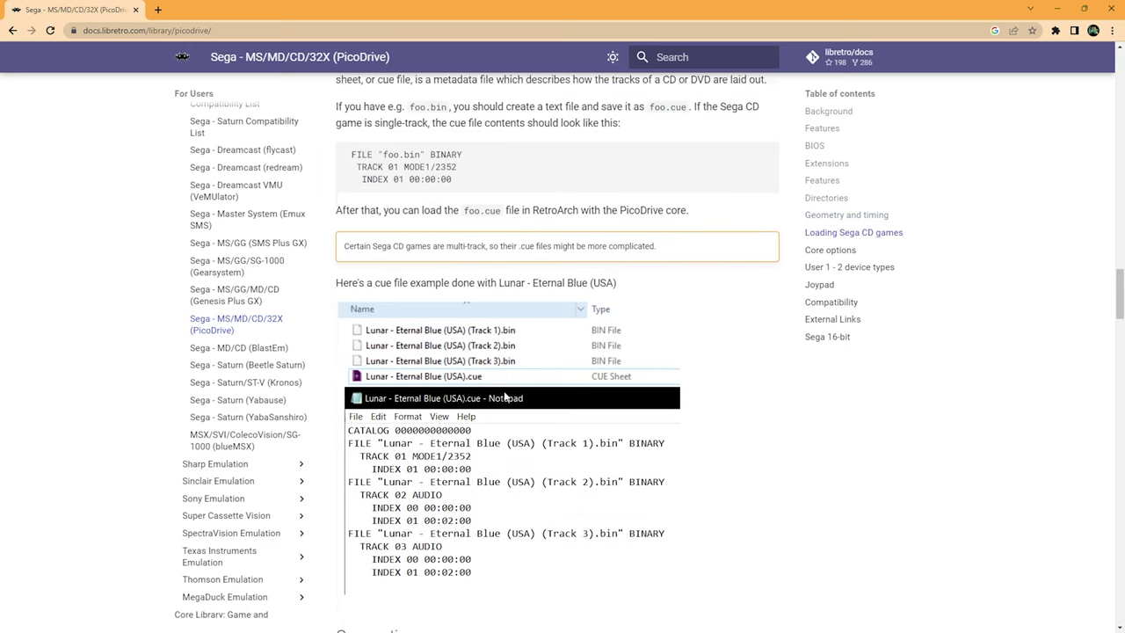
scroll(506, 397, down, 3)
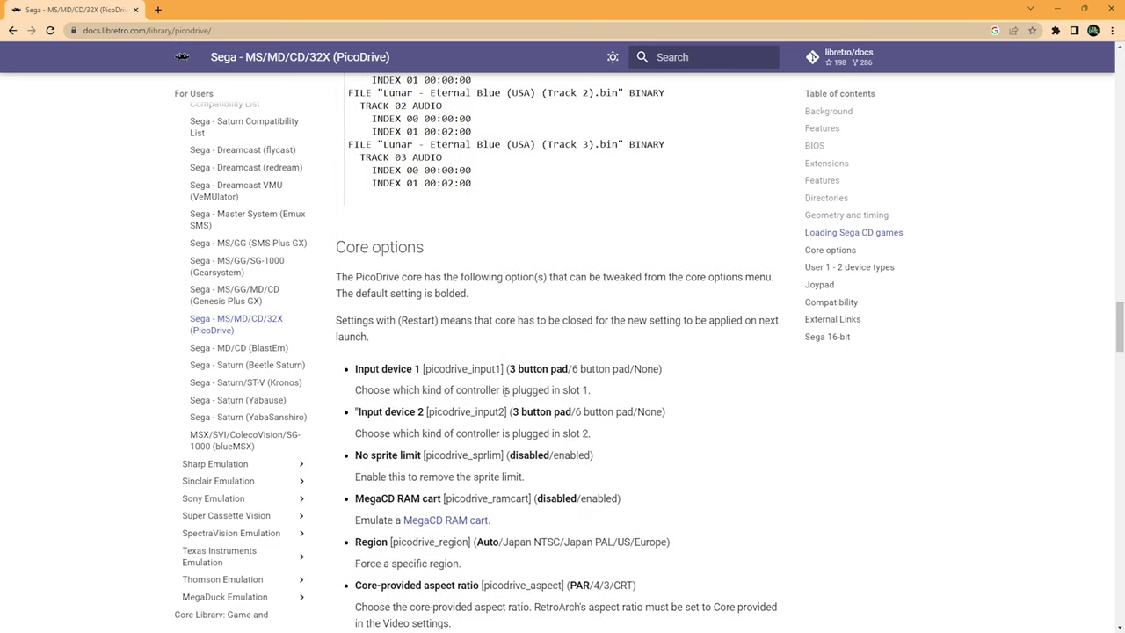
scroll(505, 396, down, 5)
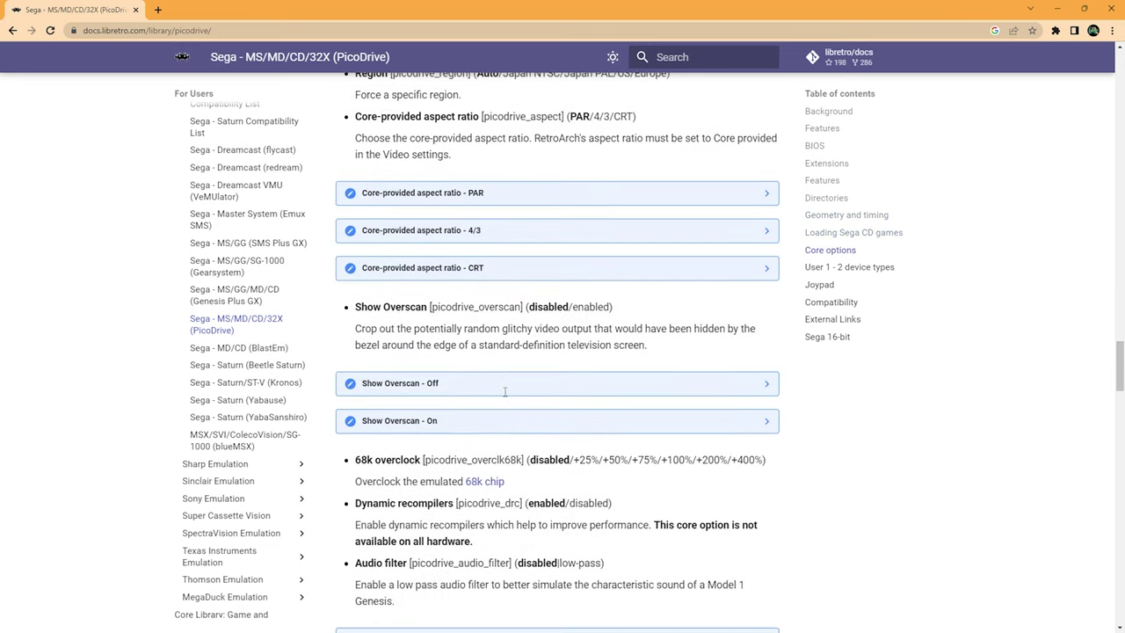
scroll(506, 396, down, 5)
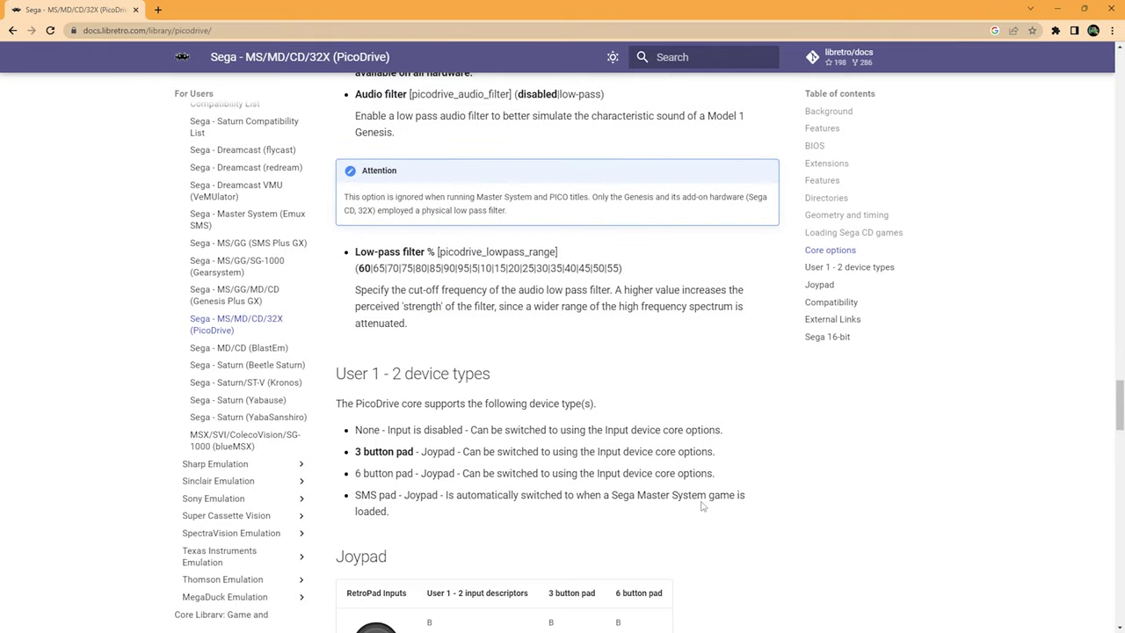
scroll(676, 489, down, 6)
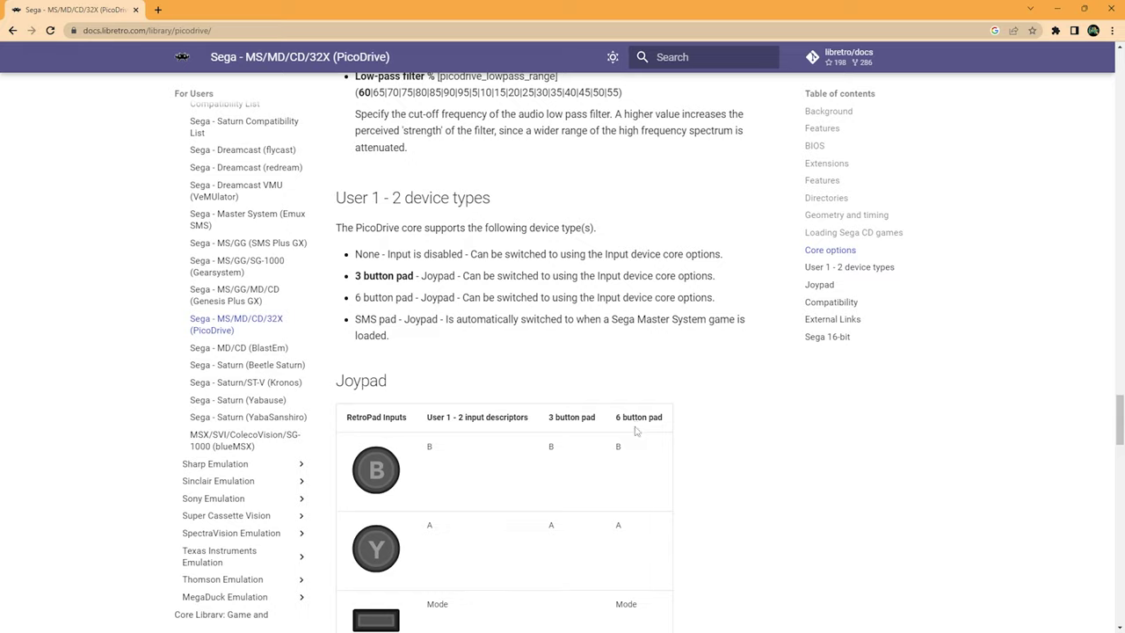
scroll(636, 431, down, 6)
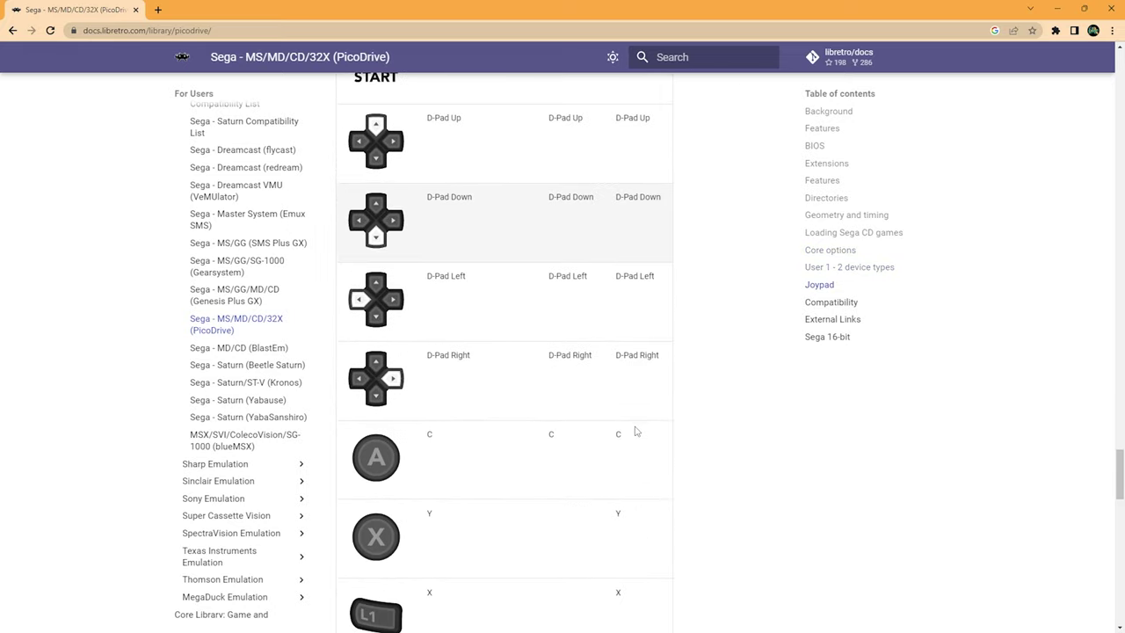
scroll(636, 430, down, 7)
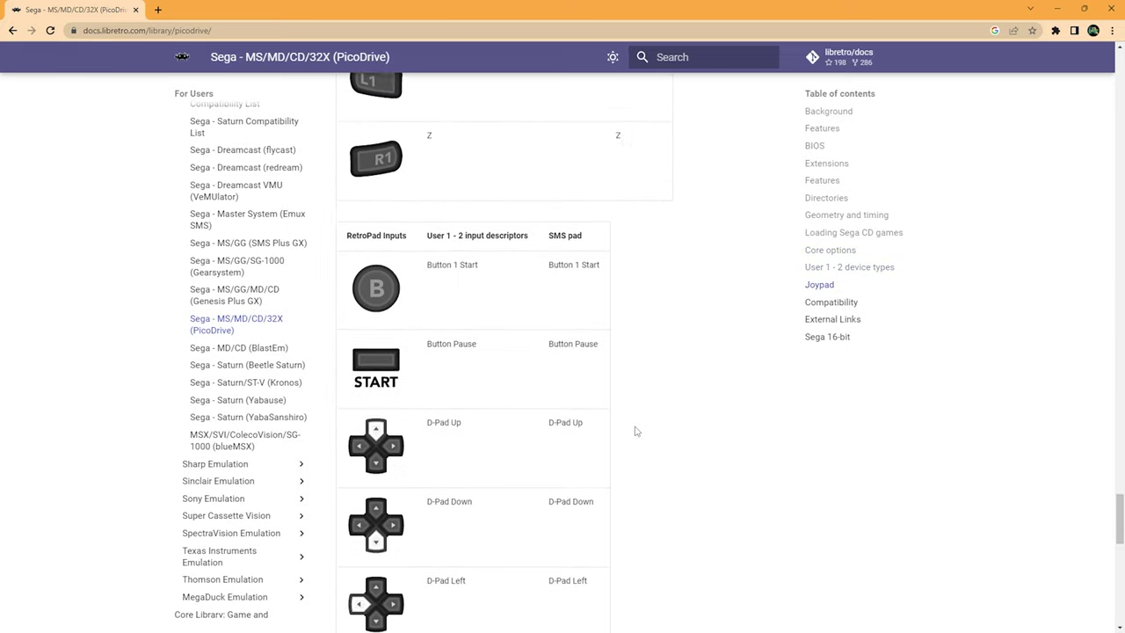
scroll(636, 430, down, 3)
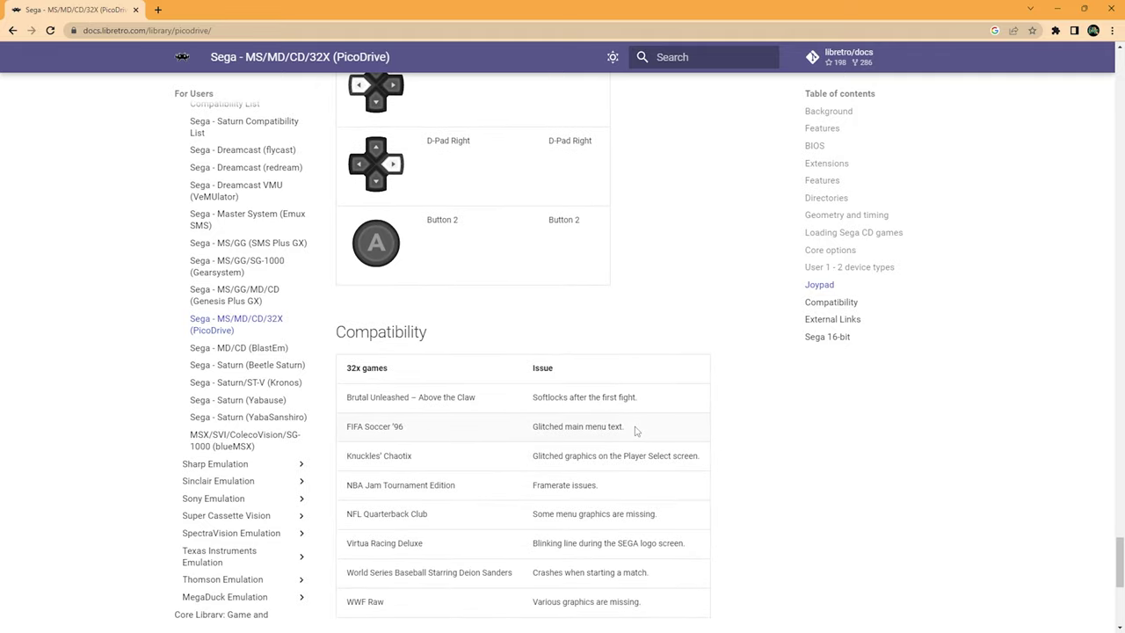